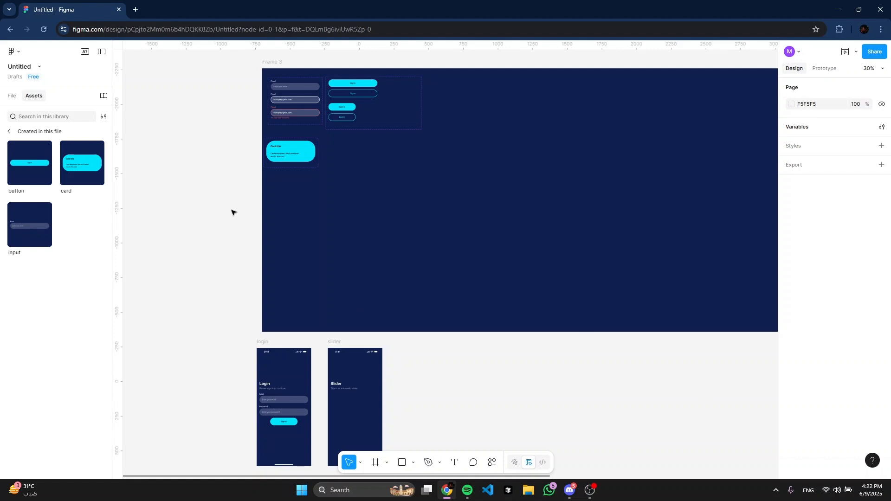
Step: Examine the login and slider screens, the component frame and the card component's variant options
{"action": "scroll", "coordinate": [280, 171], "scroll_direction": "up", "scroll_amount": 3}
{"action": "scroll", "coordinate": [295, 120], "scroll_direction": "down", "scroll_amount": 5}
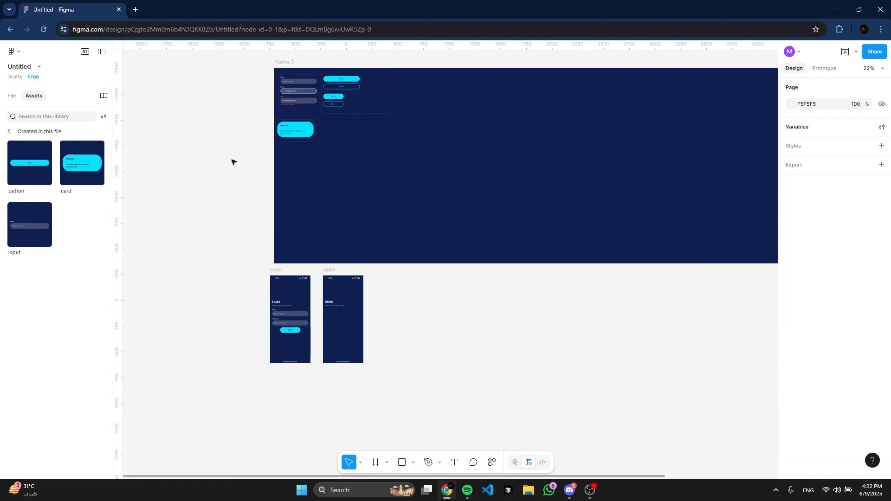
{"action": "scroll", "coordinate": [353, 276], "scroll_direction": "up", "scroll_amount": 5}
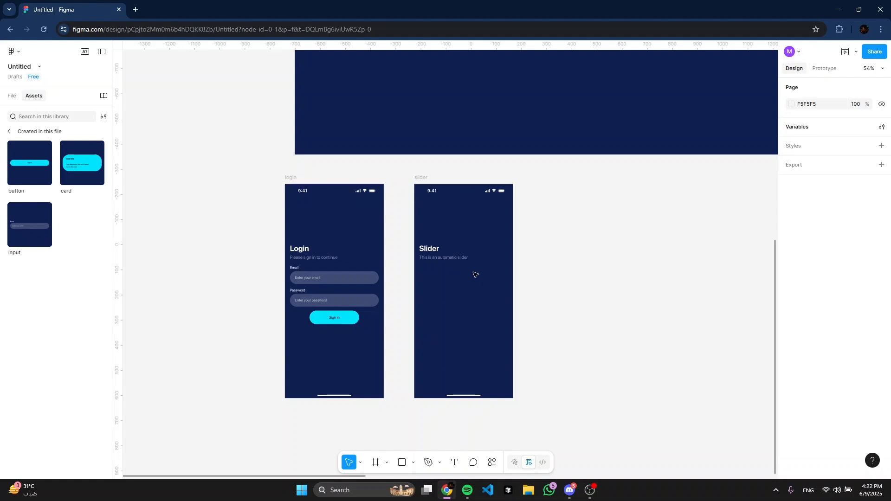
{"action": "scroll", "coordinate": [464, 274], "scroll_direction": "up", "scroll_amount": 9}
{"action": "scroll", "coordinate": [439, 271], "scroll_direction": "down", "scroll_amount": 1}
{"action": "scroll", "coordinate": [333, 243], "scroll_direction": "up", "scroll_amount": 3}
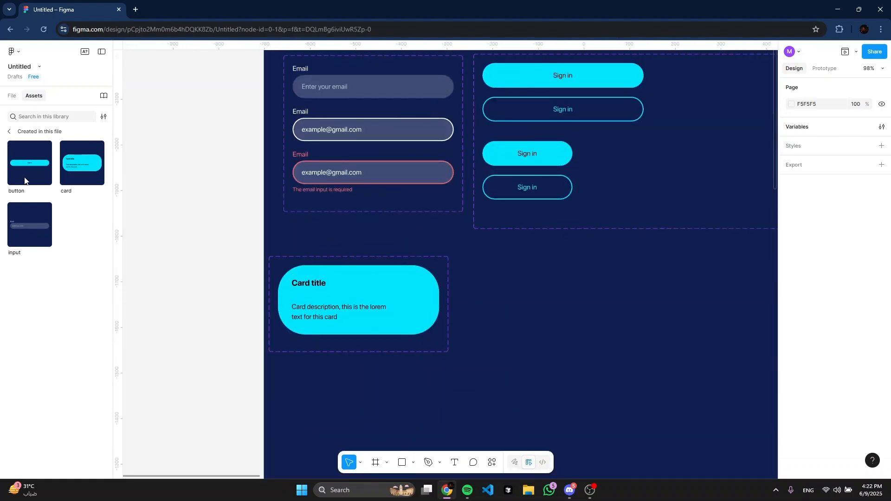
{"action": "left_click", "coordinate": [340, 291]}
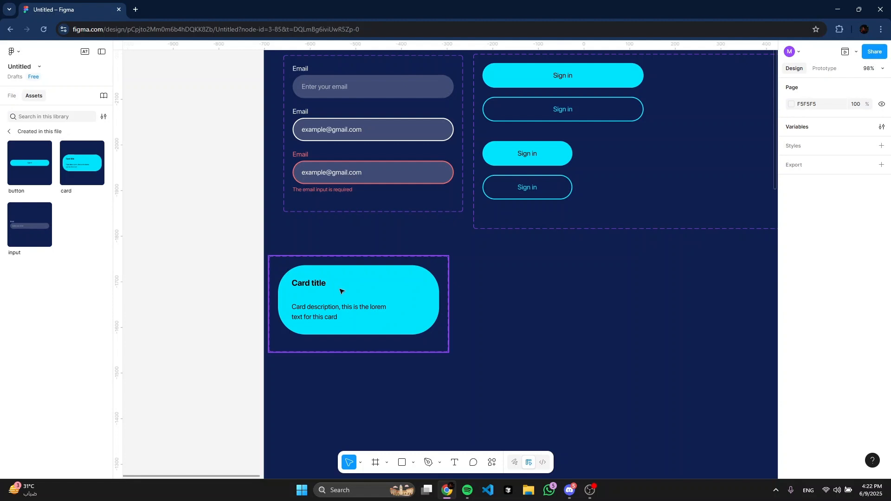
{"action": "left_click", "coordinate": [340, 291]}
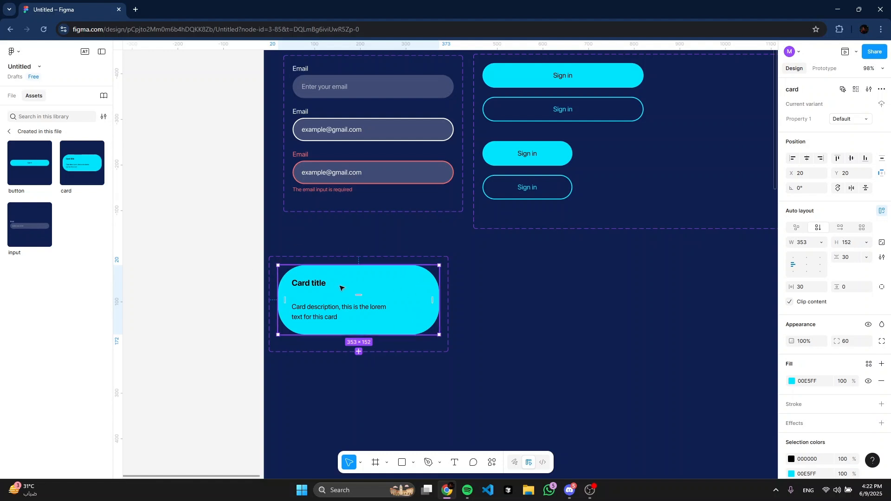
{"action": "left_click", "coordinate": [849, 119]}
{"action": "left_click", "coordinate": [471, 307]}
{"action": "scroll", "coordinate": [460, 305], "scroll_direction": "down", "scroll_amount": 2}
{"action": "scroll", "coordinate": [452, 309], "scroll_direction": "down", "scroll_amount": 3, "text": "ctrl"}
{"action": "scroll", "coordinate": [446, 314], "scroll_direction": "down", "scroll_amount": 3}
{"action": "scroll", "coordinate": [409, 280], "scroll_direction": "down", "scroll_amount": 2}
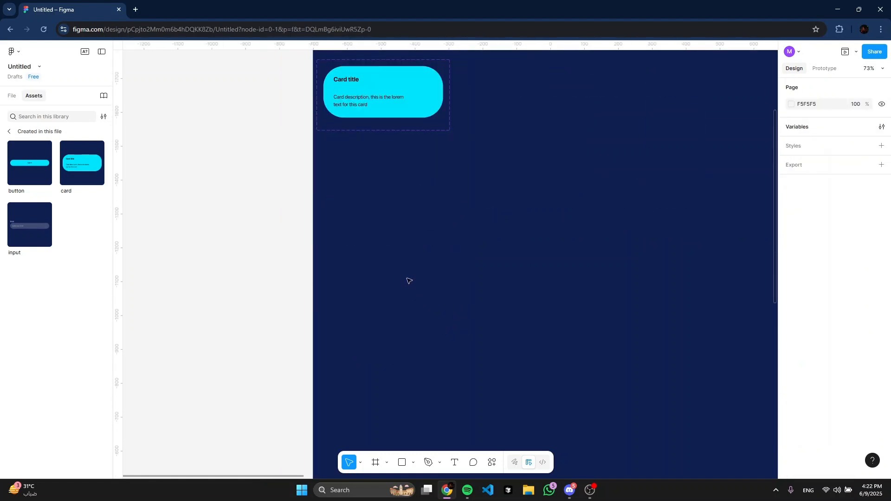
Step: Draw a frame about 1593 × 284 below the card component and give it a horizontal auto layout
{"action": "scroll", "coordinate": [407, 275], "scroll_direction": "up", "scroll_amount": 5}
{"action": "scroll", "coordinate": [349, 125], "scroll_direction": "down", "scroll_amount": 3, "text": "ctrl"}
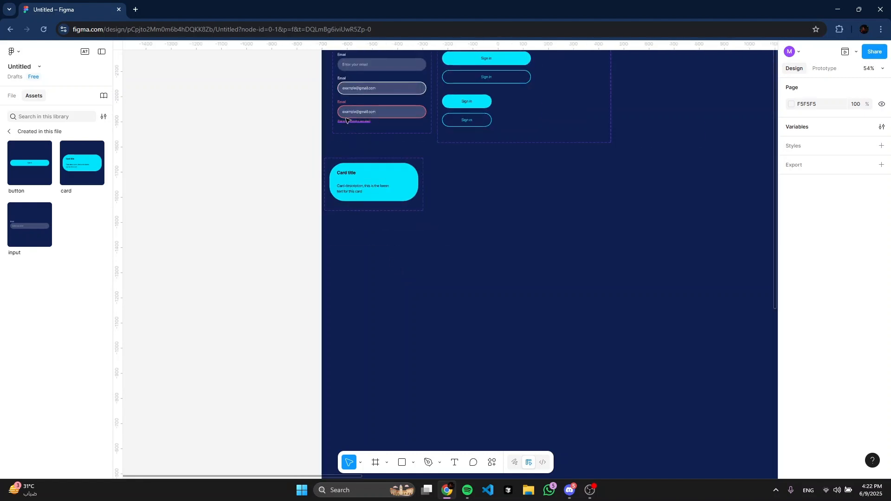
{"action": "key", "text": "f"}
{"action": "left_click_drag", "start_coordinate": [335, 243], "coordinate": [736, 314]}
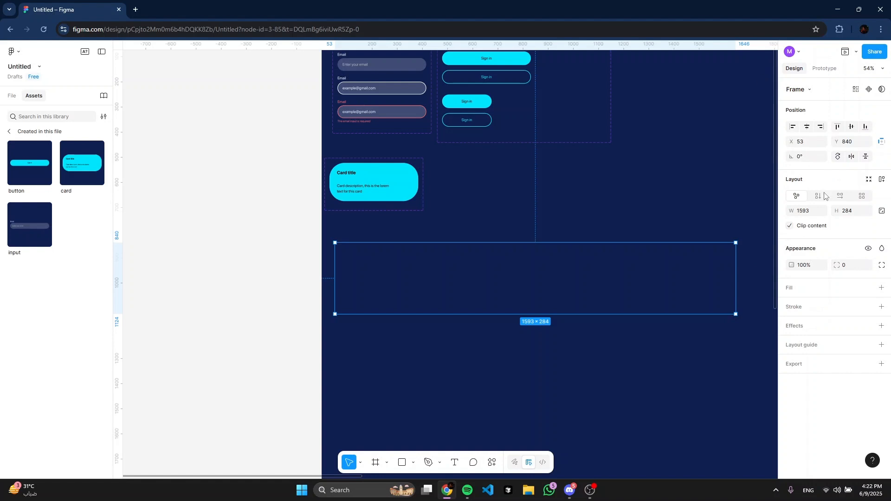
{"action": "left_click", "coordinate": [841, 197]}
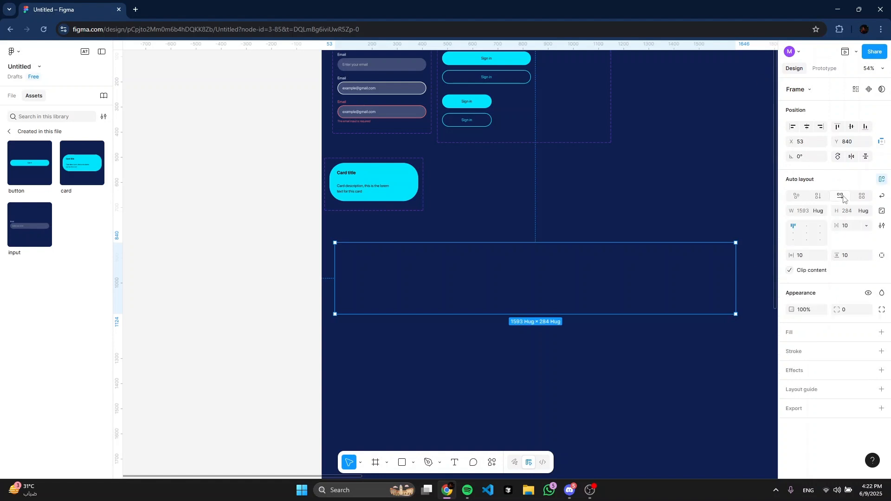
{"action": "left_click", "coordinate": [820, 199]}
{"action": "left_click", "coordinate": [839, 197]}
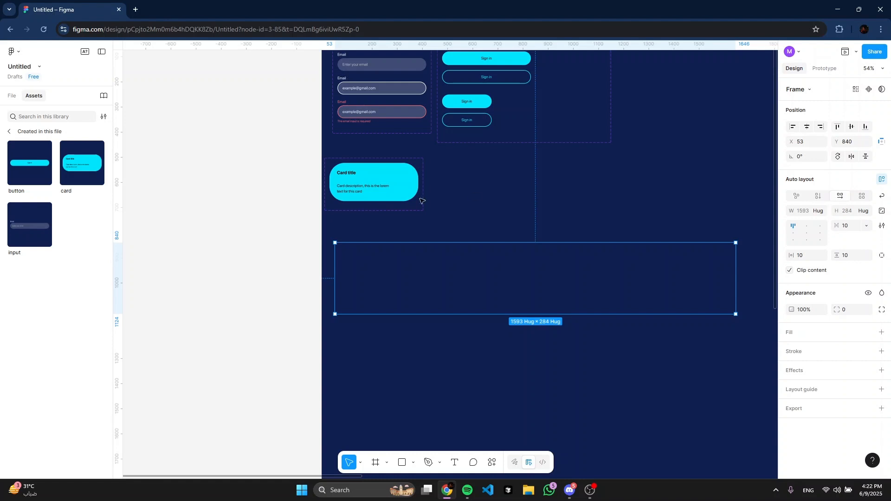
Step: Align the new frame's contents to the left centre and set its horizontal and vertical padding to 0
{"action": "left_click", "coordinate": [794, 234]}
{"action": "left_click", "coordinate": [822, 255]}
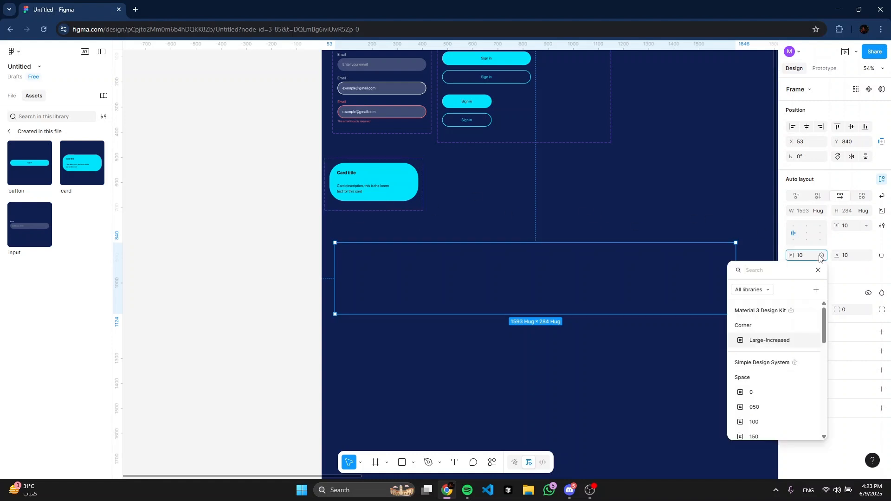
{"action": "left_click", "coordinate": [801, 256]}
{"action": "type", "text": "0"}
{"action": "left_click", "coordinate": [847, 256]}
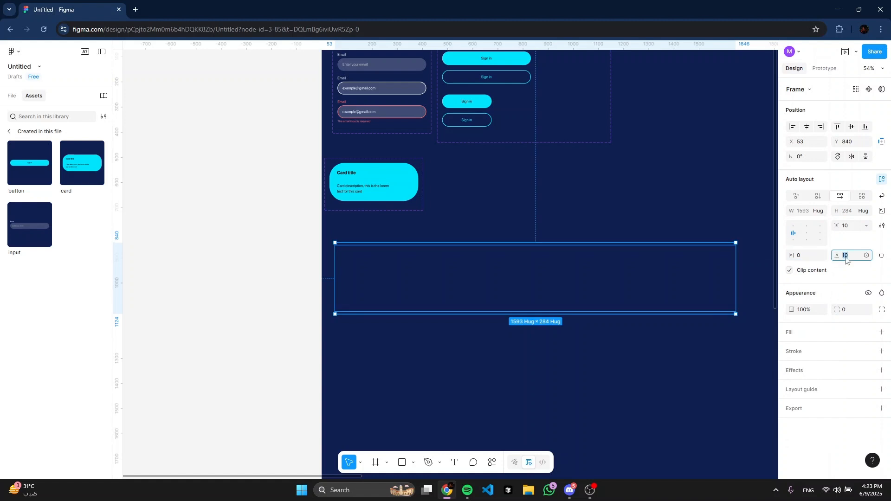
{"action": "type", "text": "0"}
{"action": "key", "text": "Return"}
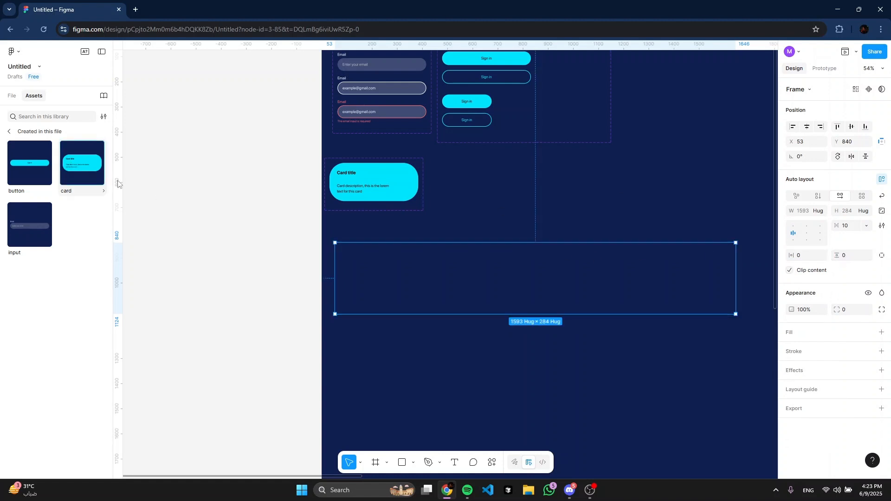
Step: Place five instances of the card component side by side inside the horizontal auto layout frame
{"action": "left_click_drag", "start_coordinate": [71, 161], "coordinate": [400, 272]}
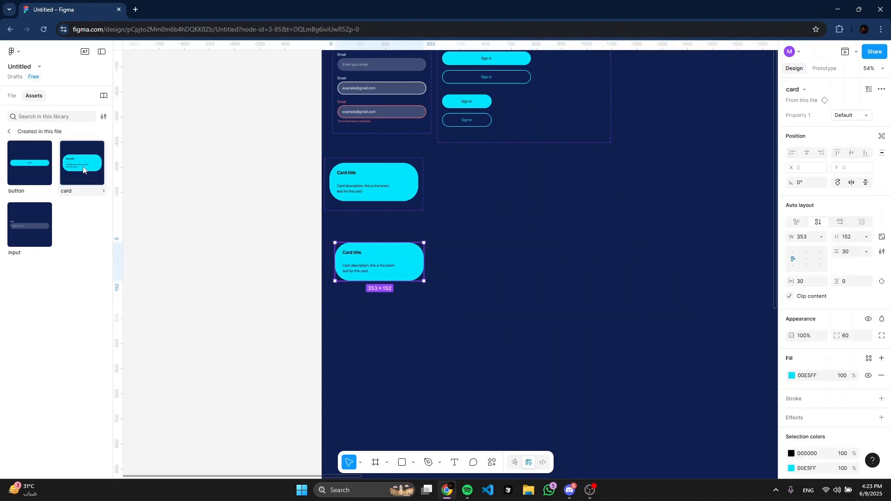
{"action": "left_click_drag", "start_coordinate": [82, 162], "coordinate": [517, 263]}
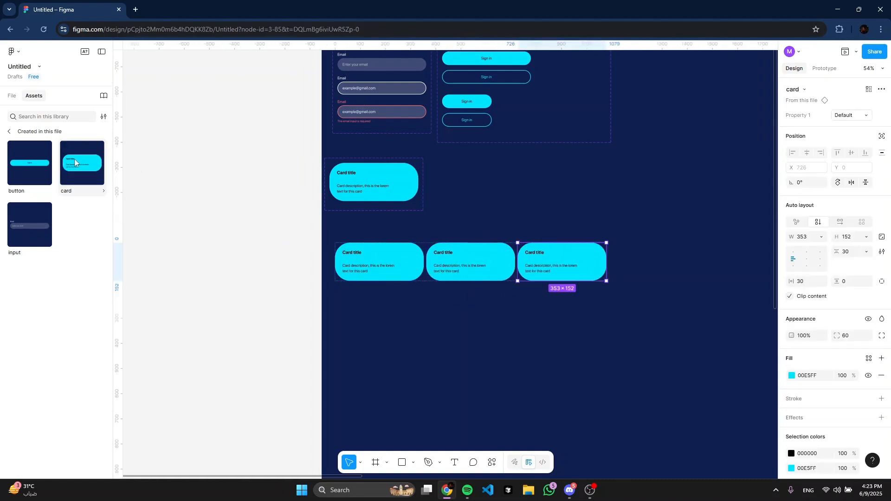
{"action": "left_click_drag", "start_coordinate": [82, 163], "coordinate": [607, 247]}
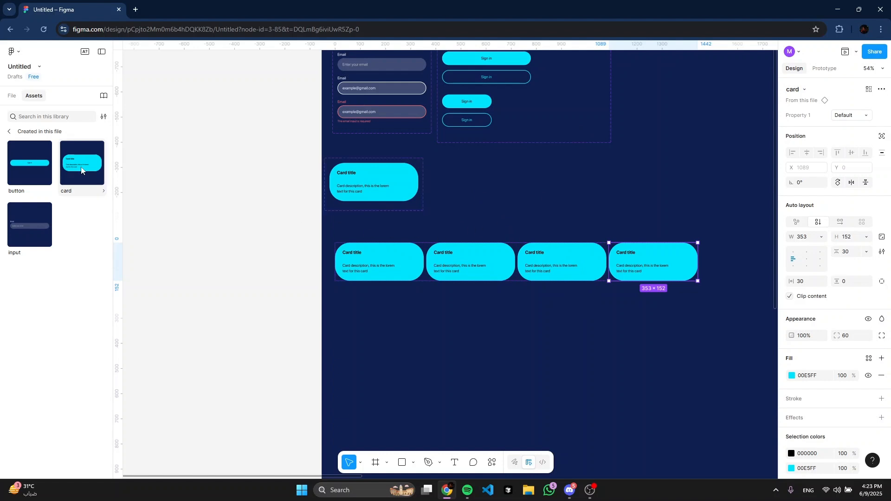
{"action": "left_click_drag", "start_coordinate": [79, 168], "coordinate": [717, 263]}
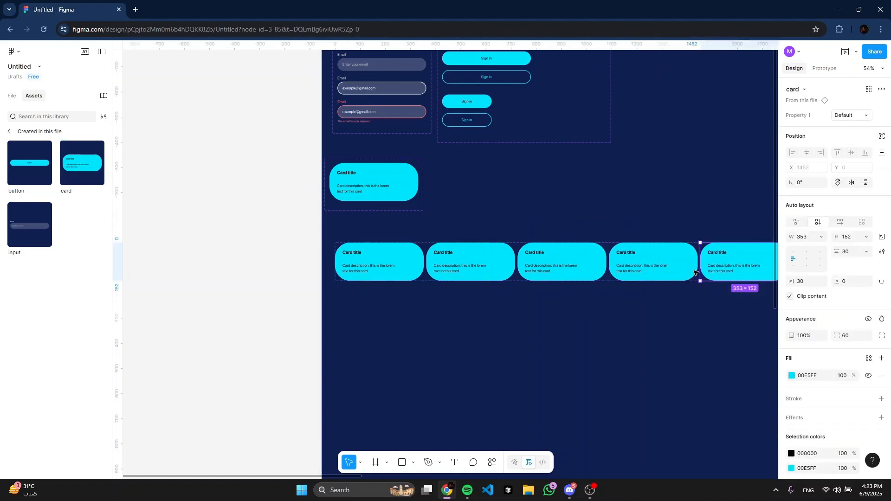
Step: Inspect the row of five cards, comparing the first four with the fifth
{"action": "left_click", "coordinate": [390, 269]}
{"action": "scroll", "coordinate": [597, 313], "scroll_direction": "right", "scroll_amount": 3}
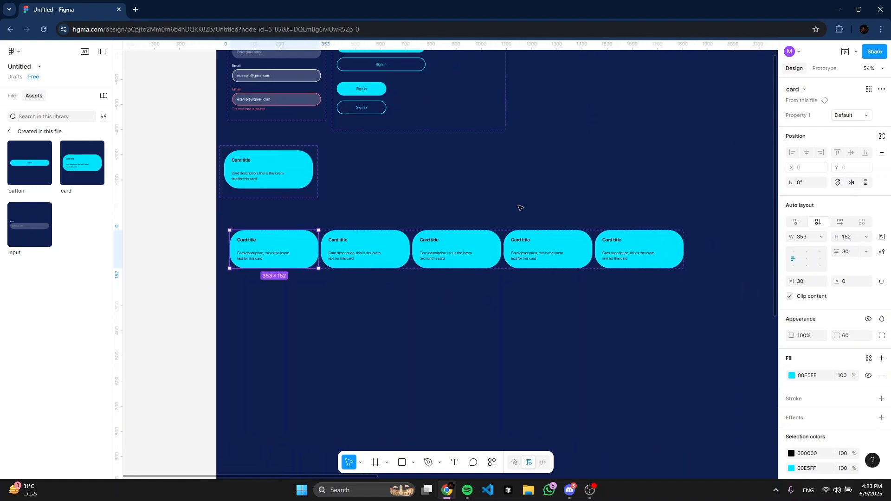
{"action": "left_click", "coordinate": [511, 206]}
{"action": "left_click", "coordinate": [285, 253]}
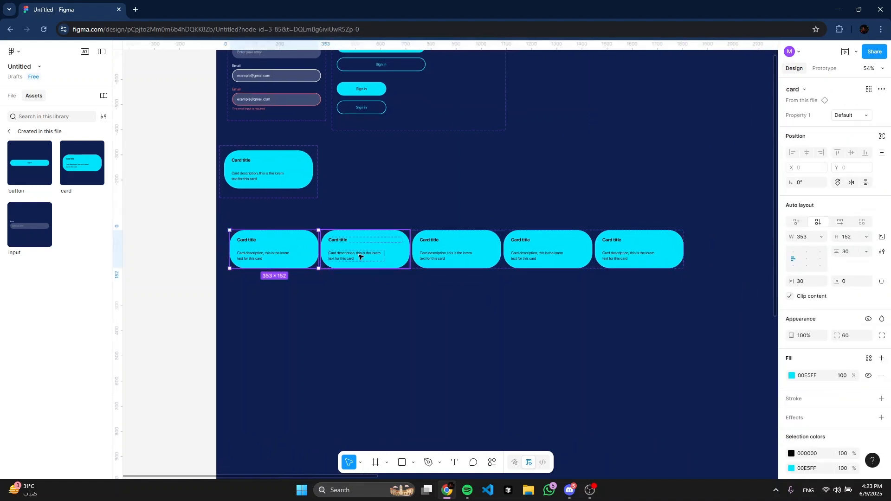
{"action": "left_click", "coordinate": [360, 255], "text": "shift"}
{"action": "left_click", "coordinate": [459, 255], "text": "shift"}
{"action": "left_click", "coordinate": [533, 254], "text": "shift"}
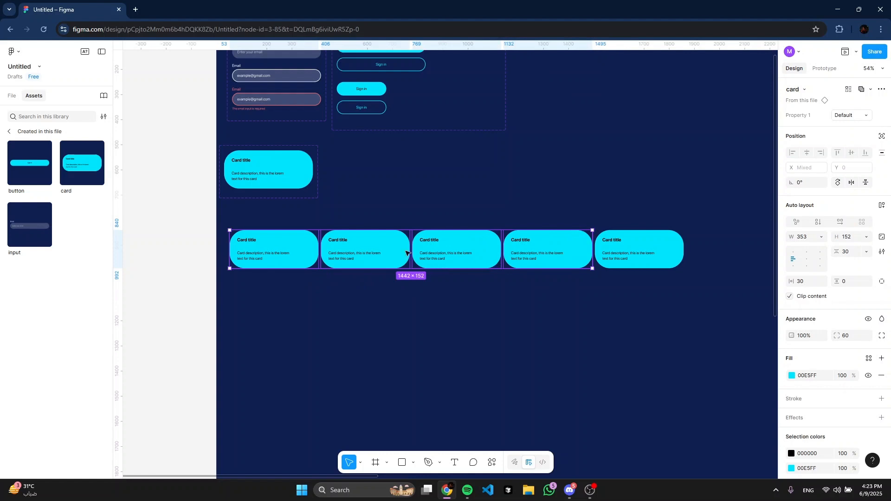
{"action": "left_click", "coordinate": [276, 250]}
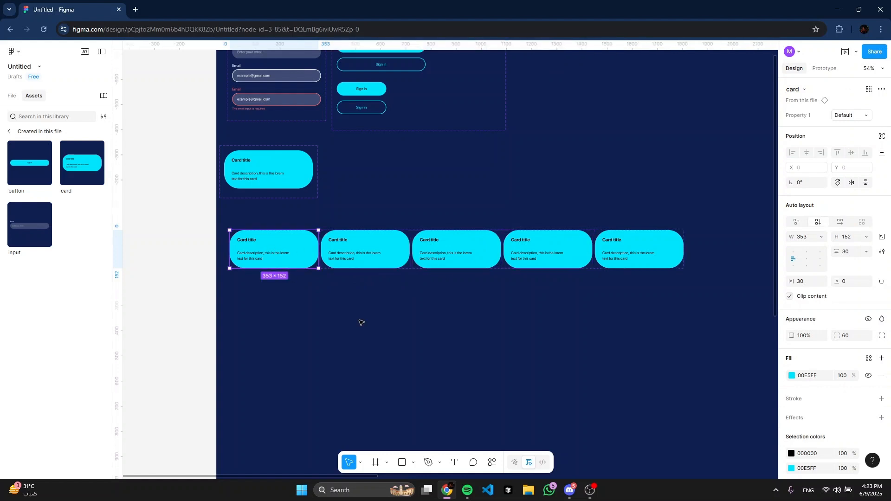
{"action": "left_click", "coordinate": [652, 257]}
Step: Change the second card's fill to light green A8FFBB
{"action": "left_click", "coordinate": [359, 254]}
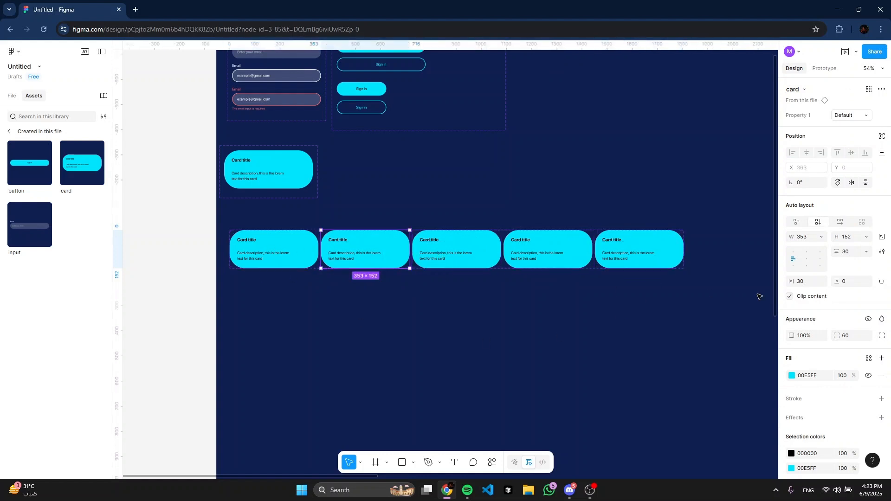
{"action": "left_click", "coordinate": [792, 376]}
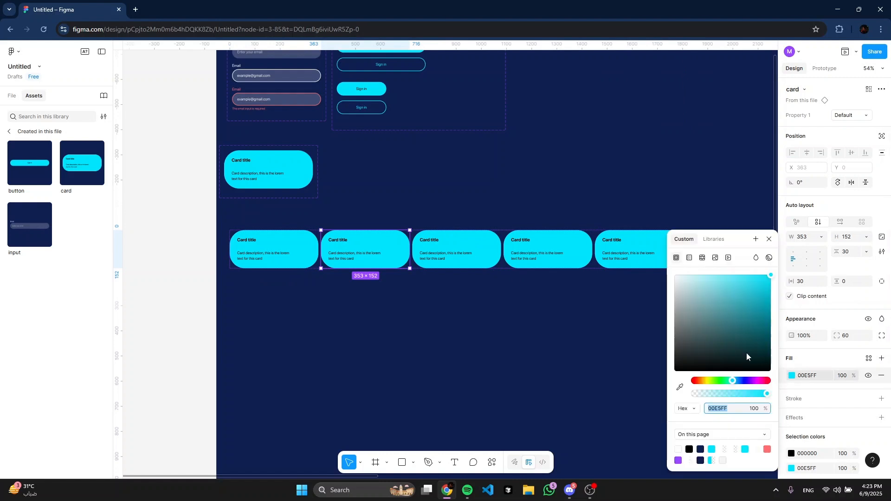
{"action": "left_click", "coordinate": [723, 379]}
{"action": "left_click_drag", "start_coordinate": [722, 280], "coordinate": [706, 271]}
Step: Change the third card's fill to pale lime E2FFBE
{"action": "left_click", "coordinate": [469, 253]}
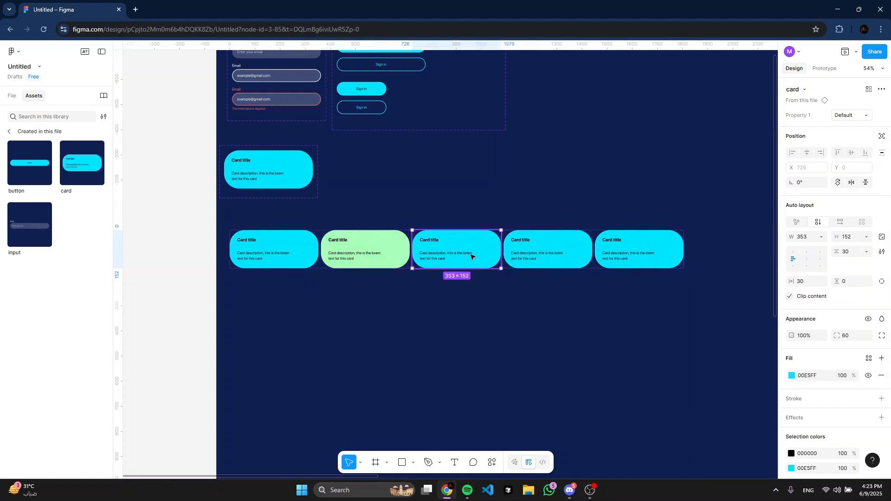
{"action": "left_click", "coordinate": [792, 375]}
{"action": "left_click", "coordinate": [712, 380]}
{"action": "left_click_drag", "start_coordinate": [714, 294], "coordinate": [699, 275]}
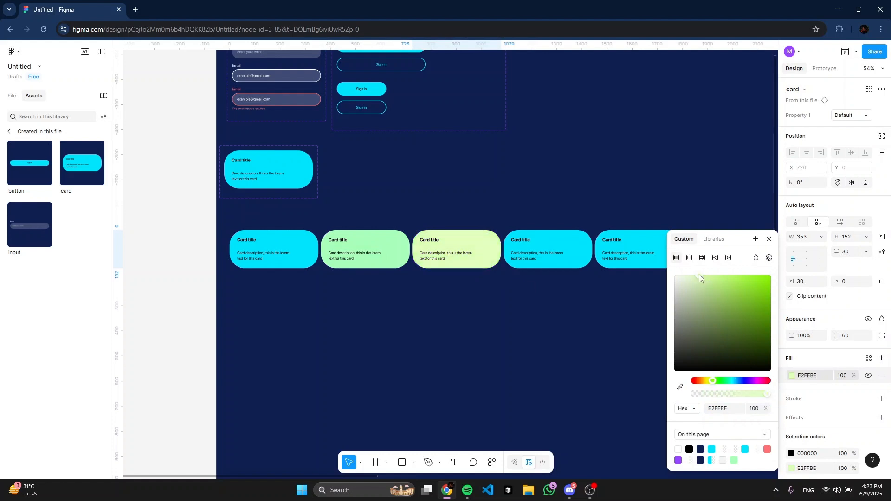
Step: Change the fourth card's fill to pale pink FAE8FF and deselect it
{"action": "left_click", "coordinate": [547, 253]}
{"action": "left_click", "coordinate": [792, 376]}
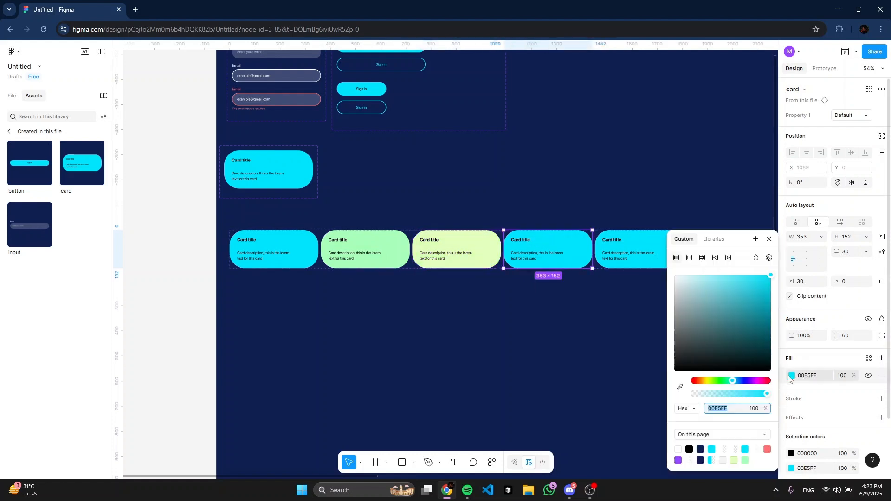
{"action": "left_click", "coordinate": [711, 381]}
{"action": "left_click", "coordinate": [753, 380]}
{"action": "left_click", "coordinate": [690, 275]}
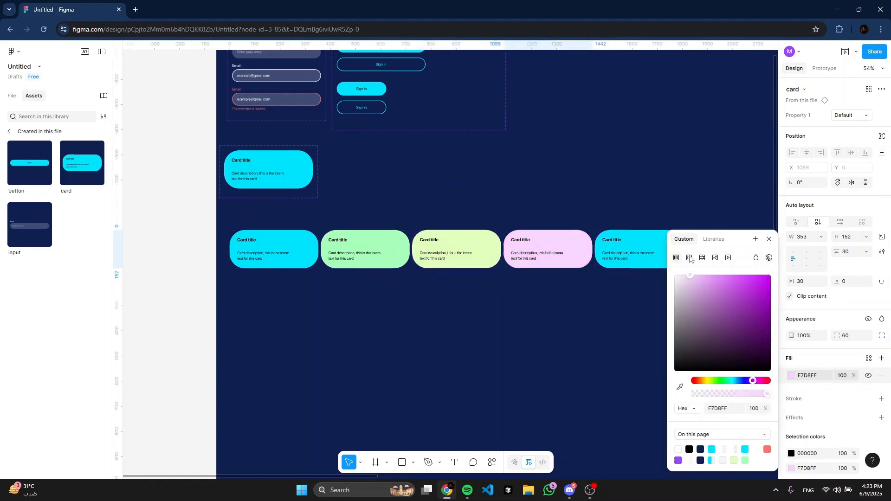
{"action": "left_click", "coordinate": [529, 297]}
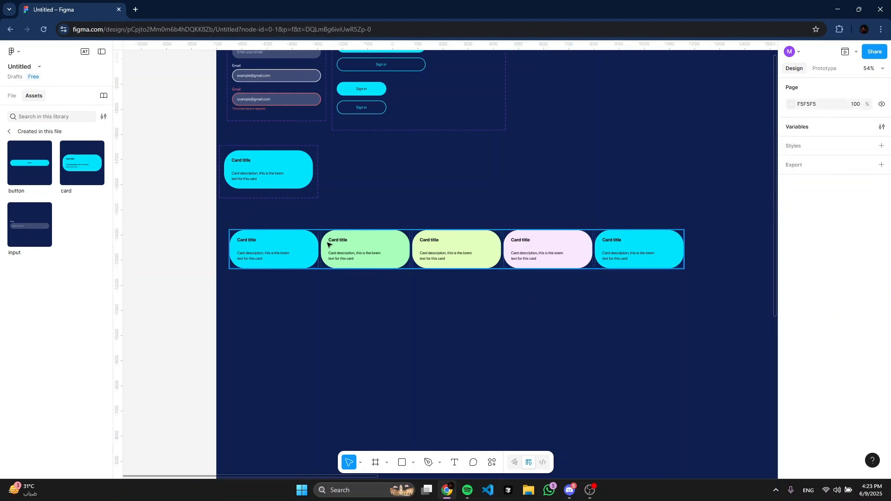
Step: Review the recoloured card row, checking the first four cards and the matching first and last cards
{"action": "left_click", "coordinate": [302, 243]}
{"action": "left_click", "coordinate": [364, 252], "text": "shift"}
{"action": "left_click", "coordinate": [457, 246], "text": "shift"}
{"action": "left_click", "coordinate": [508, 239], "text": "shift"}
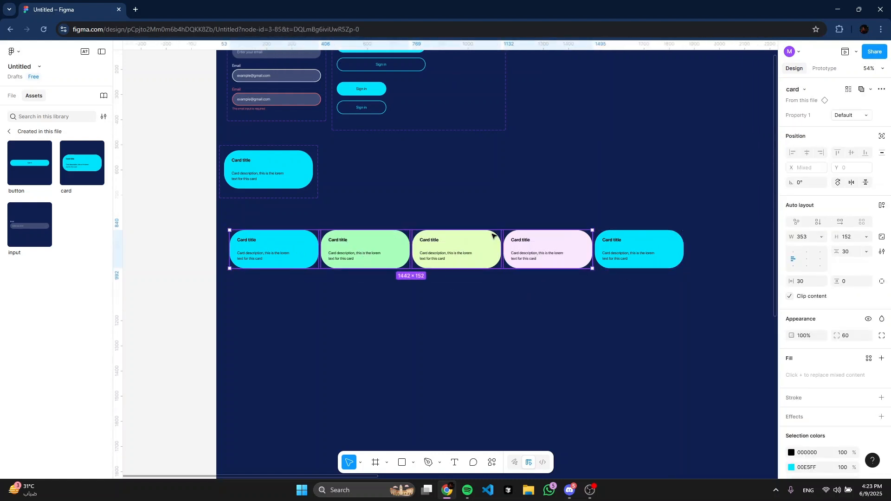
{"action": "left_click", "coordinate": [647, 252]}
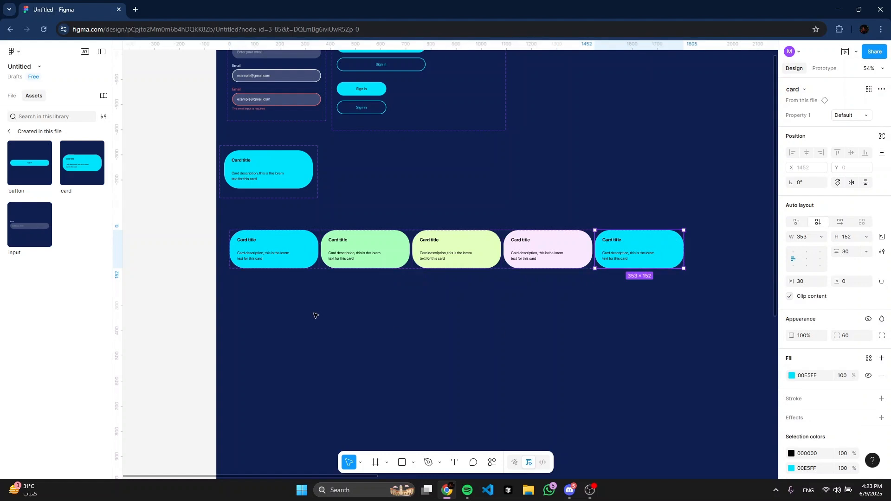
{"action": "left_click", "coordinate": [260, 256]}
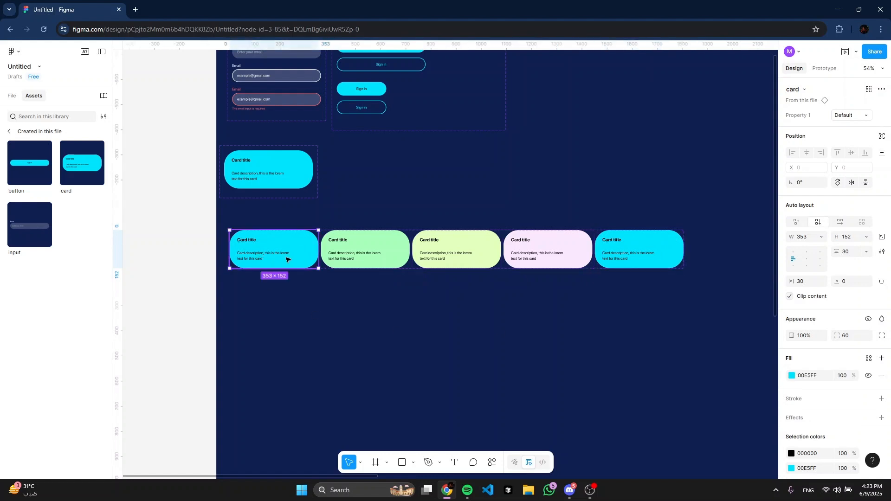
{"action": "scroll", "coordinate": [438, 151], "scroll_direction": "down", "scroll_amount": 5}
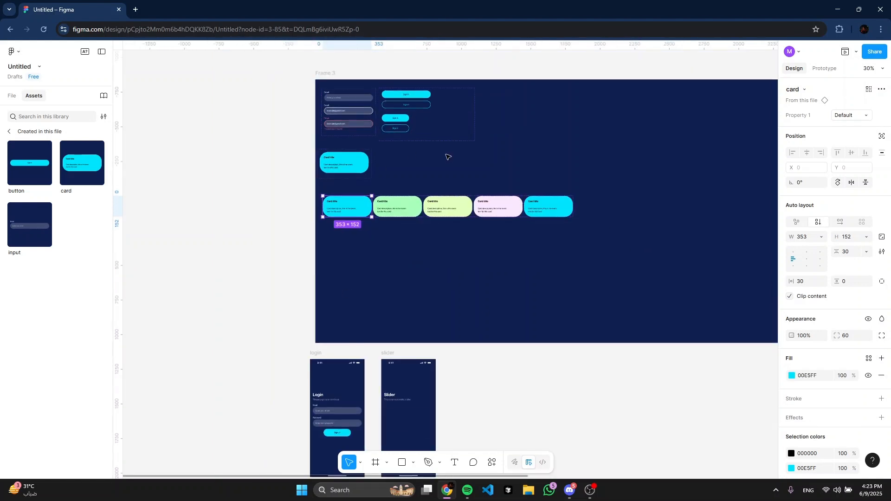
{"action": "left_click", "coordinate": [509, 245]}
{"action": "scroll", "coordinate": [376, 226], "scroll_direction": "up", "scroll_amount": 5}
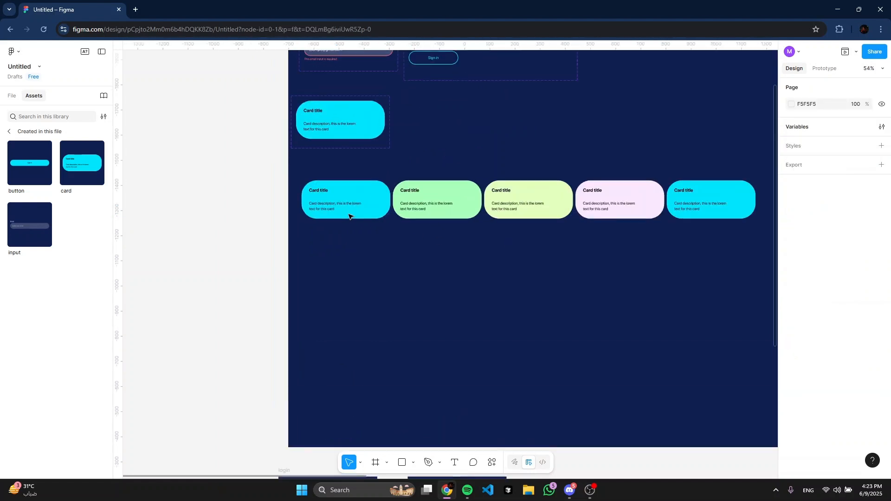
Step: Check the column settings of the slider screen's layout guide, including its margin and gutter, and hide the guide again
{"action": "left_click", "coordinate": [322, 186]}
{"action": "scroll", "coordinate": [398, 189], "scroll_direction": "down", "scroll_amount": 6}
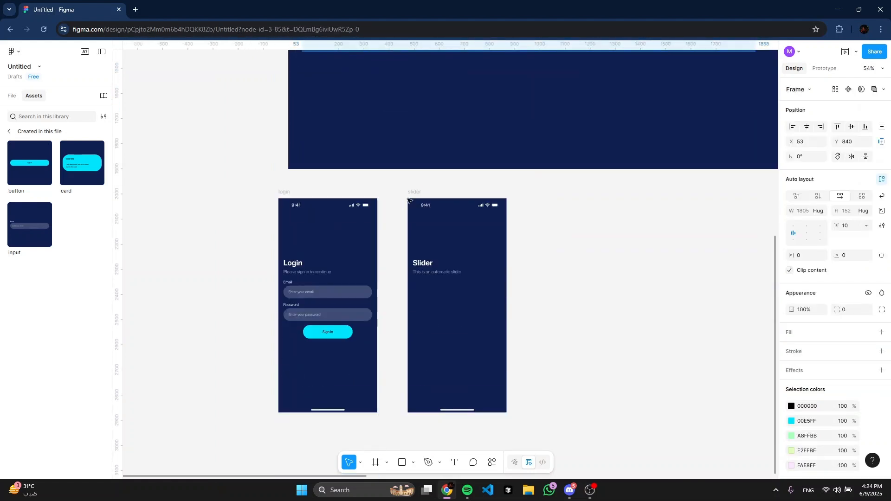
{"action": "left_click", "coordinate": [414, 192]}
{"action": "left_click", "coordinate": [415, 192]}
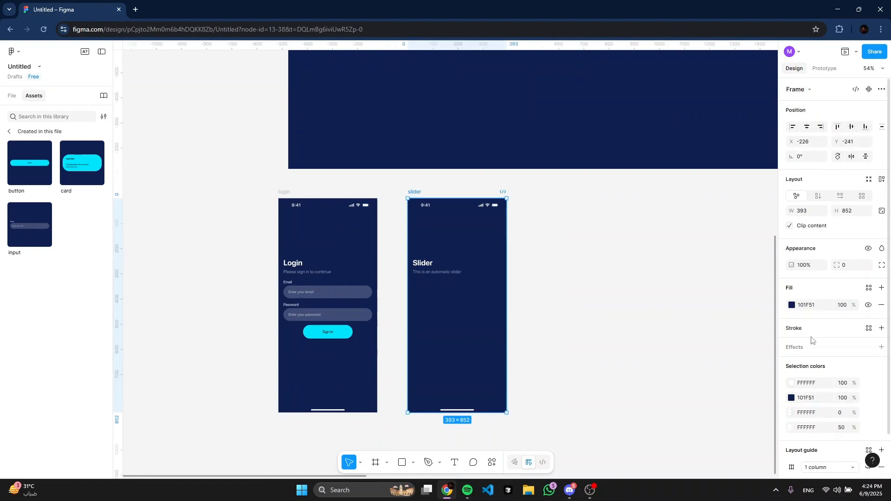
{"action": "scroll", "coordinate": [873, 399], "scroll_direction": "down", "scroll_amount": 2}
{"action": "left_click", "coordinate": [873, 424]}
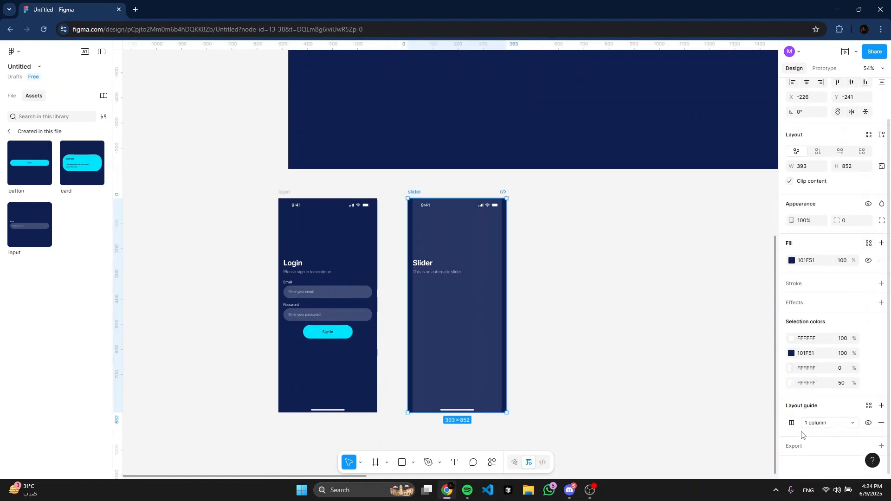
{"action": "left_click", "coordinate": [792, 423]}
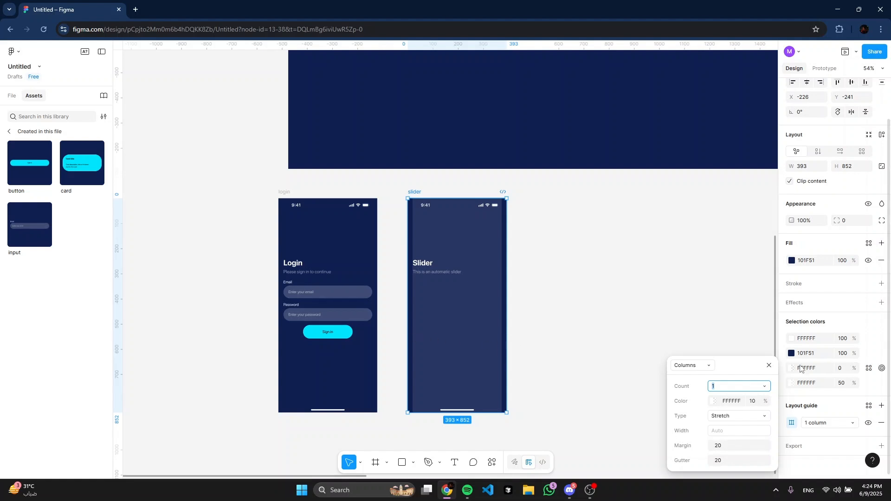
{"action": "left_click", "coordinate": [770, 366]}
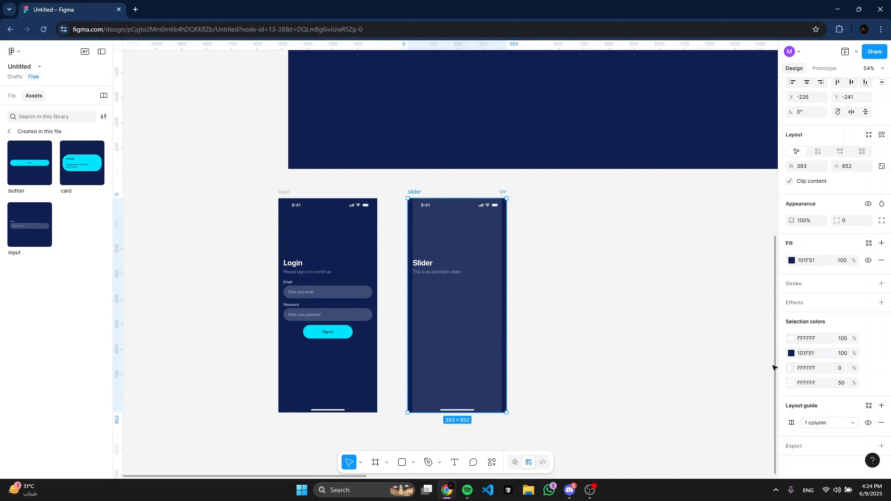
{"action": "left_click", "coordinate": [868, 423]}
{"action": "left_click", "coordinate": [602, 260]}
Step: Compare the card row with the slider screen's side margins by briefly showing the screen's layout guide
{"action": "scroll", "coordinate": [597, 258], "scroll_direction": "up", "scroll_amount": 10}
{"action": "scroll", "coordinate": [330, 193], "scroll_direction": "down", "scroll_amount": 4}
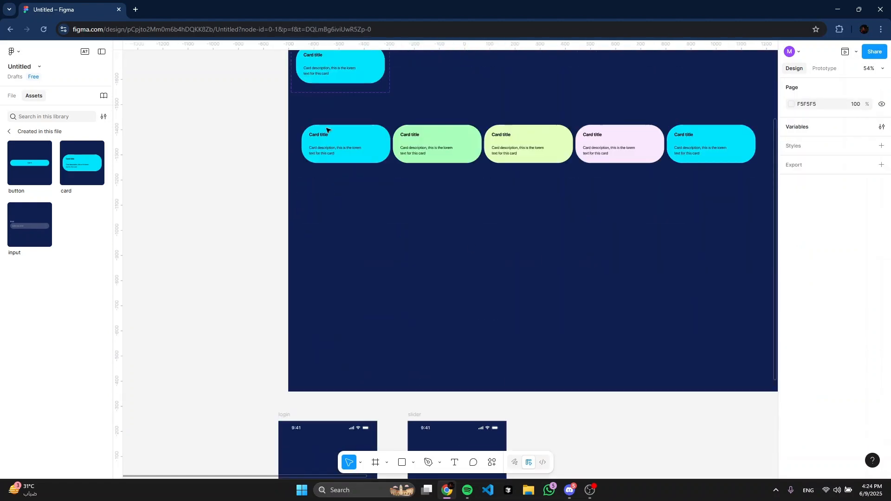
{"action": "left_click", "coordinate": [328, 132]}
{"action": "scroll", "coordinate": [444, 220], "scroll_direction": "down", "scroll_amount": 7}
{"action": "left_click", "coordinate": [413, 86]}
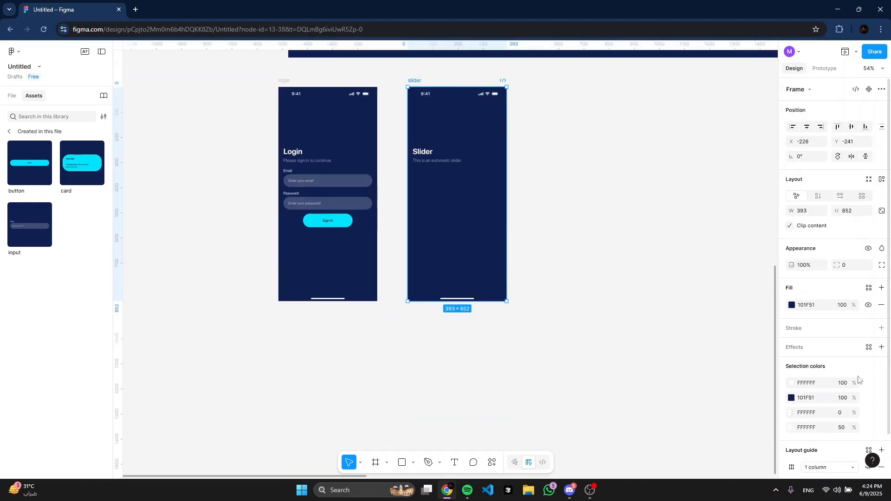
{"action": "scroll", "coordinate": [864, 418], "scroll_direction": "down", "scroll_amount": 2}
{"action": "scroll", "coordinate": [357, 206], "scroll_direction": "up", "scroll_amount": 5}
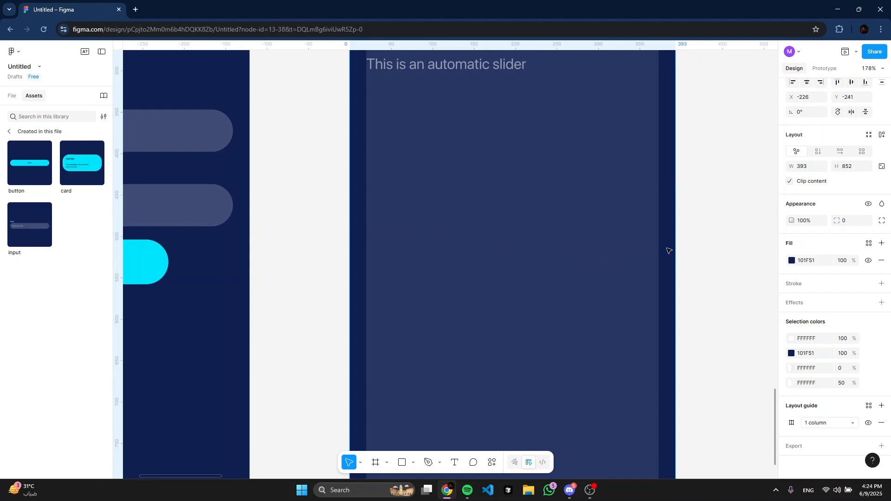
{"action": "left_click", "coordinate": [868, 423]}
{"action": "scroll", "coordinate": [511, 200], "scroll_direction": "down", "scroll_amount": 5}
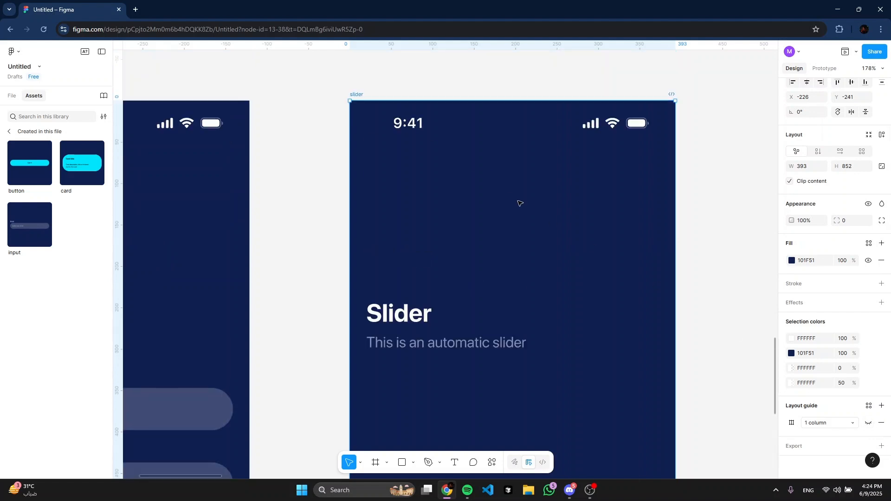
Step: Set the card row's horizontal padding to 20 and the gap between its cards to 20
{"action": "left_click", "coordinate": [423, 109]}
{"action": "scroll", "coordinate": [450, 243], "scroll_direction": "right", "scroll_amount": 5}
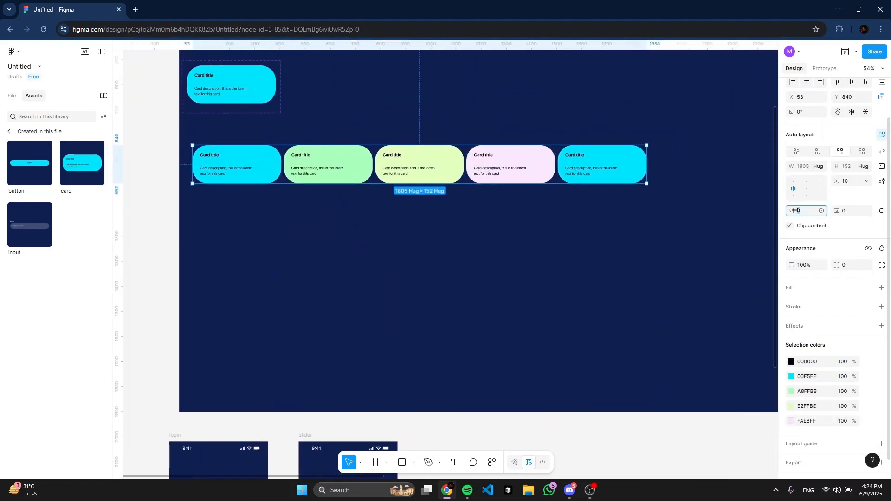
{"action": "left_click_drag", "start_coordinate": [793, 211], "coordinate": [795, 211]}
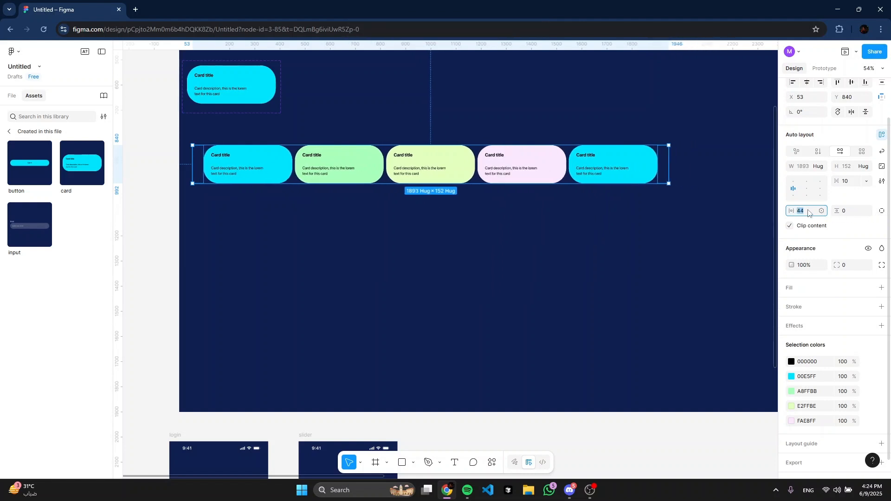
{"action": "type", "text": "20"}
{"action": "key", "text": "Return"}
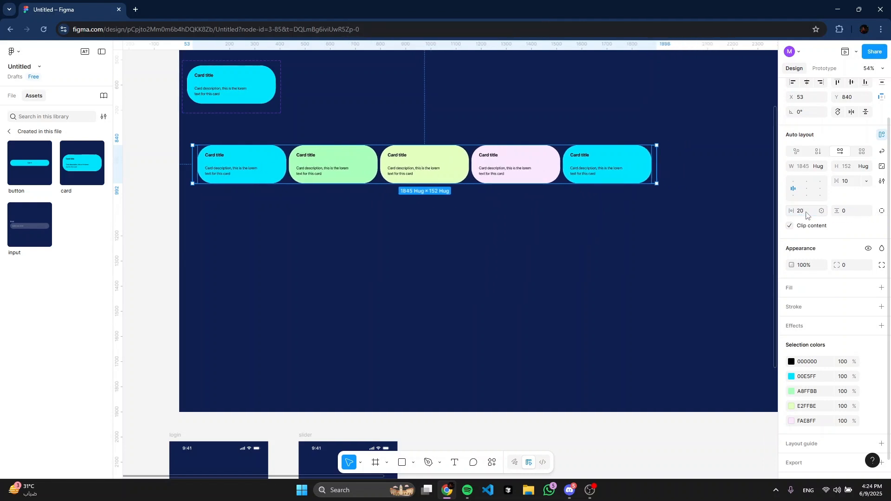
{"action": "left_click", "coordinate": [861, 182]}
{"action": "key", "text": "Return"}
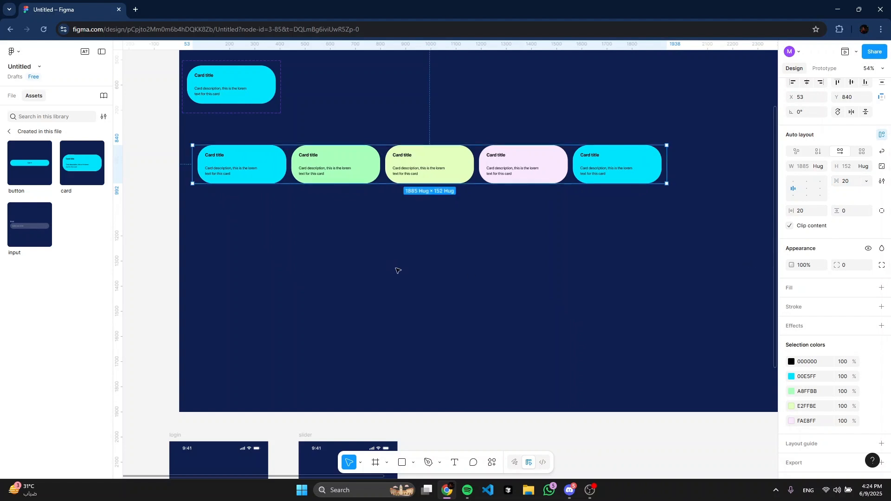
Step: Switch the card row frame from horizontal auto layout to free-form layout and deselect it
{"action": "scroll", "coordinate": [877, 219], "scroll_direction": "up", "scroll_amount": 1}
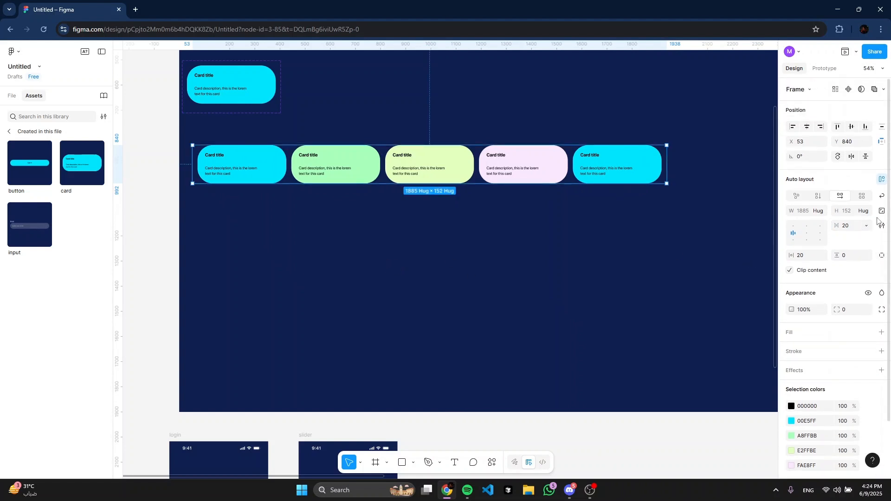
{"action": "left_click", "coordinate": [521, 227]}
{"action": "left_click", "coordinate": [432, 171]}
{"action": "left_click", "coordinate": [792, 194]}
{"action": "left_click", "coordinate": [612, 260]}
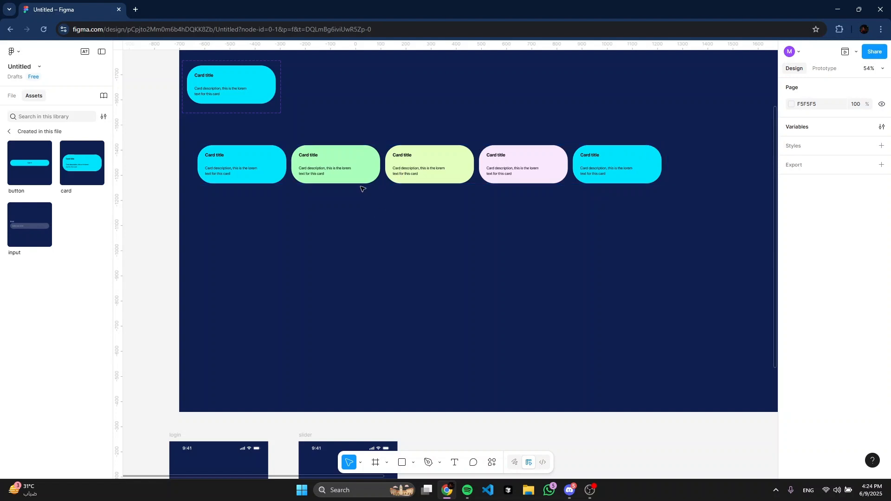
Step: Duplicate the card row four times downwards to make five stacked rows, and deselect them
{"action": "left_click", "coordinate": [373, 170]}
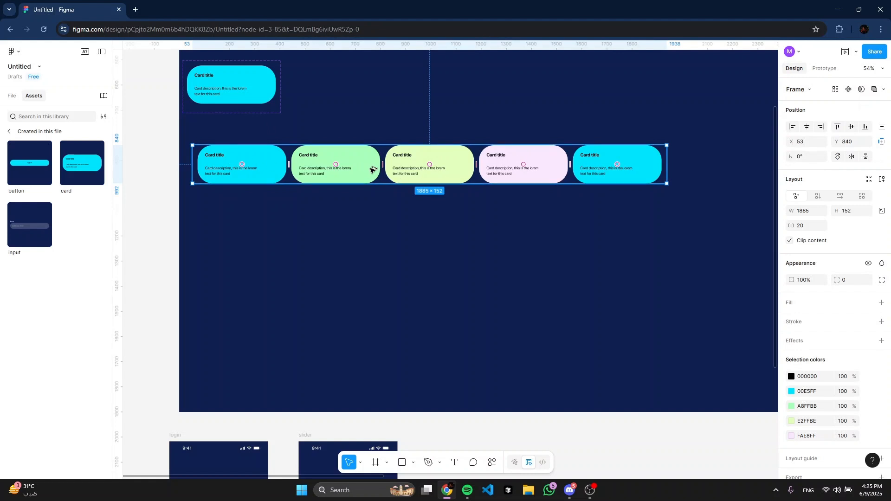
{"action": "left_click_drag", "start_coordinate": [371, 169], "coordinate": [369, 212]}
{"action": "left_click_drag", "start_coordinate": [375, 252], "coordinate": [348, 142]}
{"action": "left_click_drag", "start_coordinate": [359, 193], "coordinate": [358, 280]}
{"action": "left_click", "coordinate": [423, 364]}
{"action": "left_click", "coordinate": [440, 310]}
{"action": "left_click_drag", "start_coordinate": [430, 300], "coordinate": [430, 349]}
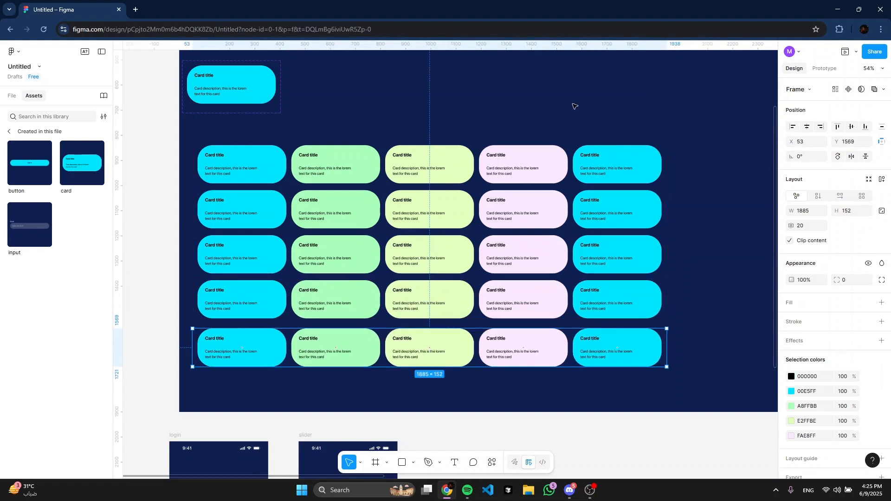
{"action": "key", "text": "Escape"}
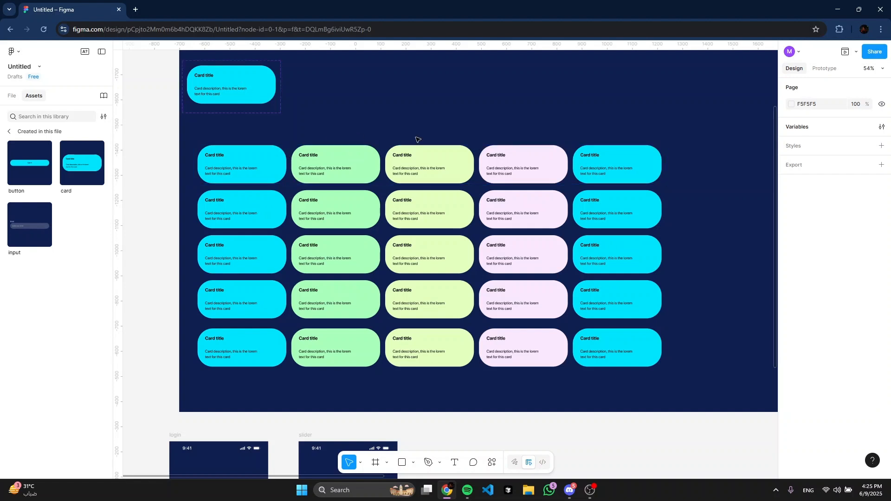
{"action": "left_click", "coordinate": [624, 155]}
{"action": "left_click_drag", "start_coordinate": [667, 159], "coordinate": [662, 177]}
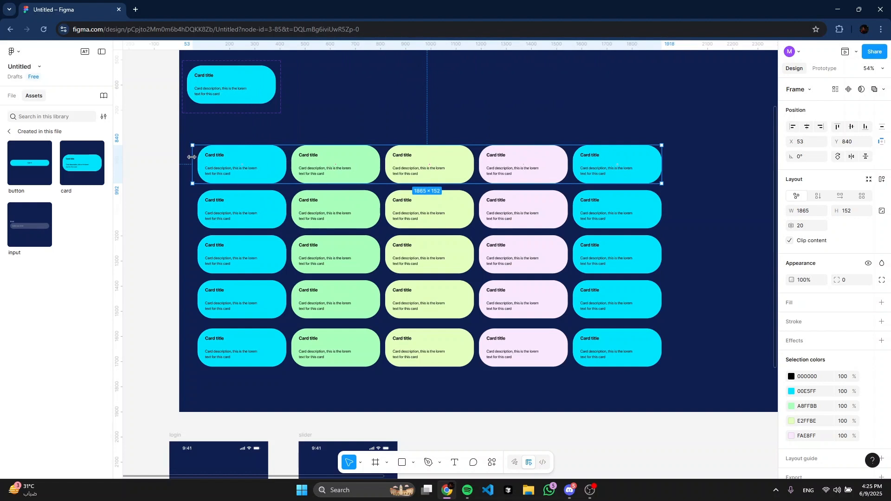
{"action": "left_click_drag", "start_coordinate": [194, 158], "coordinate": [397, 164]}
{"action": "key", "text": "ctrl+z"}
Step: Crop the first row's frame from its right edge to 393 wide, keeping the first cyan card with 20 px side margins
{"action": "scroll", "coordinate": [319, 115], "scroll_direction": "up", "scroll_amount": 3}
{"action": "scroll", "coordinate": [331, 119], "scroll_direction": "down", "scroll_amount": 3}
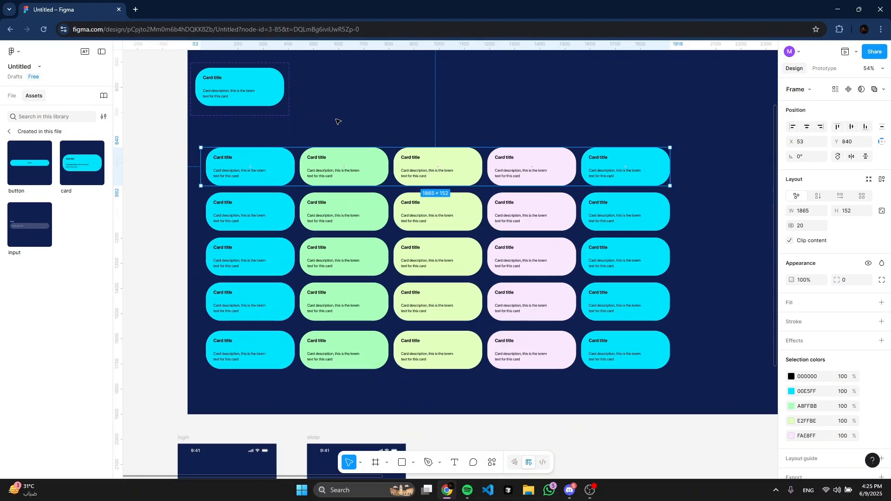
{"action": "scroll", "coordinate": [390, 152], "scroll_direction": "up", "scroll_amount": 3}
{"action": "scroll", "coordinate": [482, 161], "scroll_direction": "down", "scroll_amount": 5}
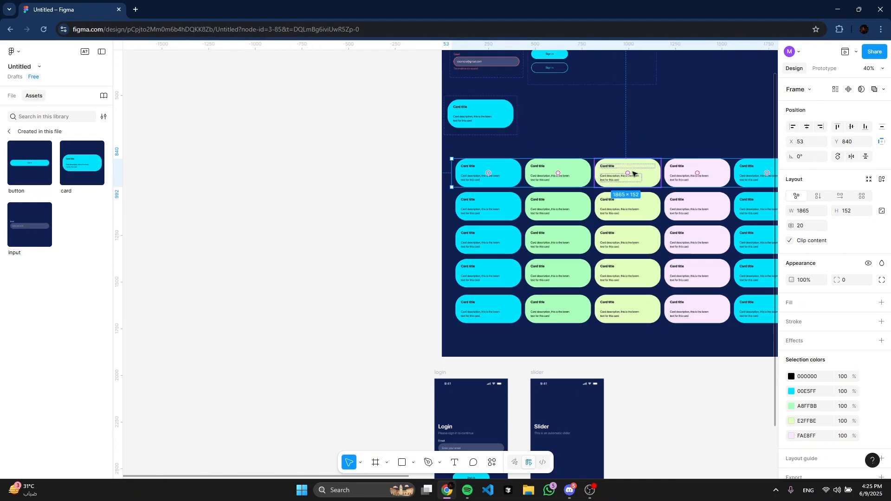
{"action": "scroll", "coordinate": [482, 161], "scroll_direction": "right", "scroll_amount": 4}
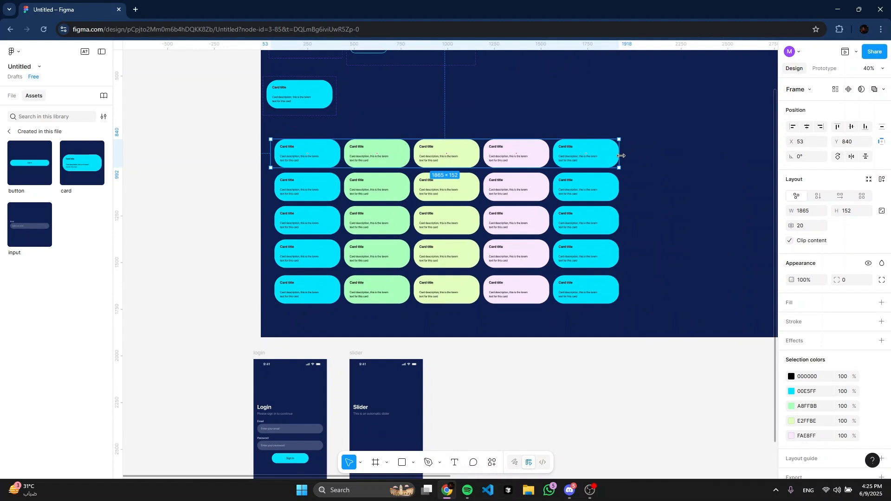
{"action": "left_click_drag", "start_coordinate": [619, 156], "coordinate": [344, 161]}
{"action": "scroll", "coordinate": [344, 161], "scroll_direction": "up", "scroll_amount": 5}
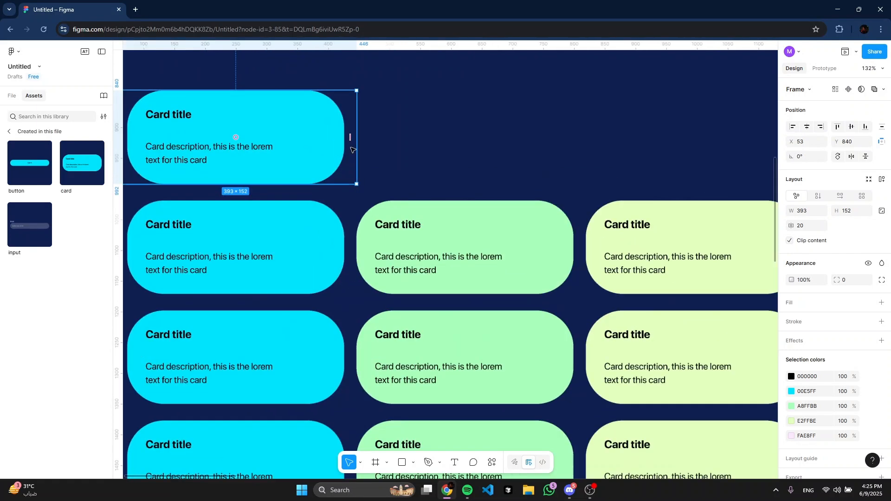
{"action": "scroll", "coordinate": [372, 140], "scroll_direction": "left", "scroll_amount": 3}
{"action": "scroll", "coordinate": [371, 139], "scroll_direction": "down", "scroll_amount": 1}
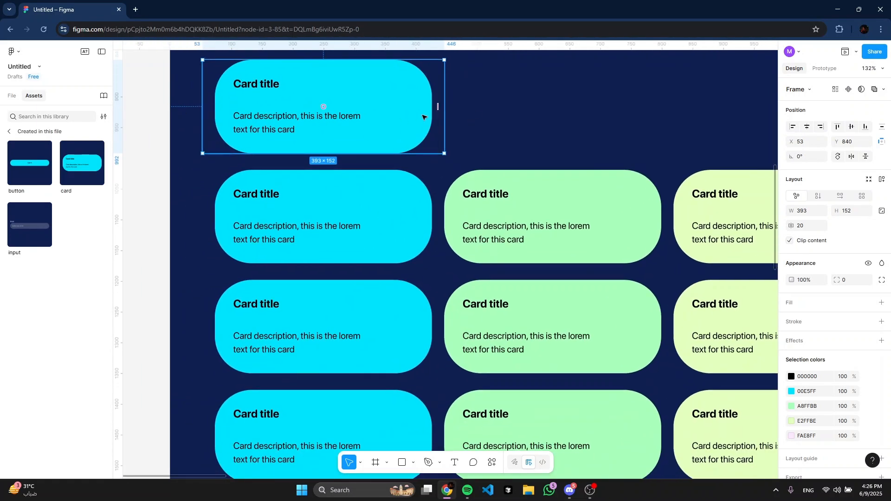
Step: Crop the second row's frame from both sides to 393 wide around its green card, starting at X 426
{"action": "scroll", "coordinate": [423, 117], "scroll_direction": "down", "scroll_amount": 4}
{"action": "left_click", "coordinate": [280, 177]}
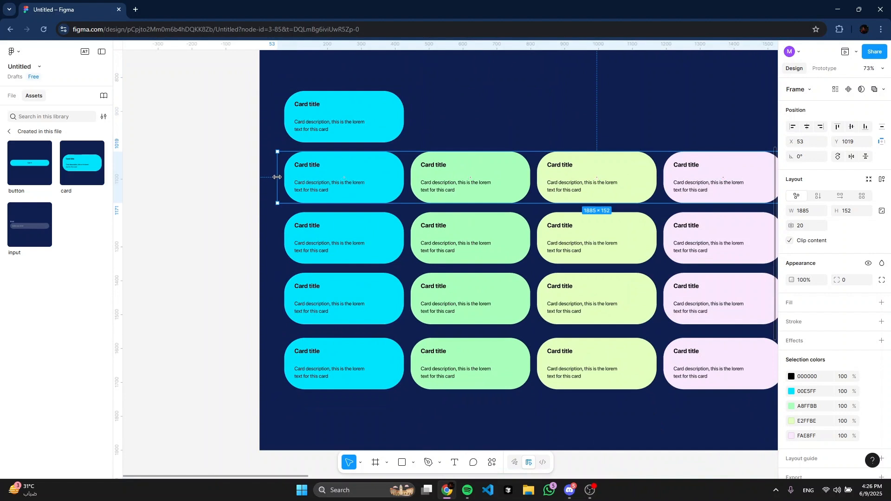
{"action": "left_click_drag", "start_coordinate": [277, 177], "coordinate": [403, 177]}
{"action": "scroll", "coordinate": [640, 169], "scroll_direction": "down", "scroll_amount": 3}
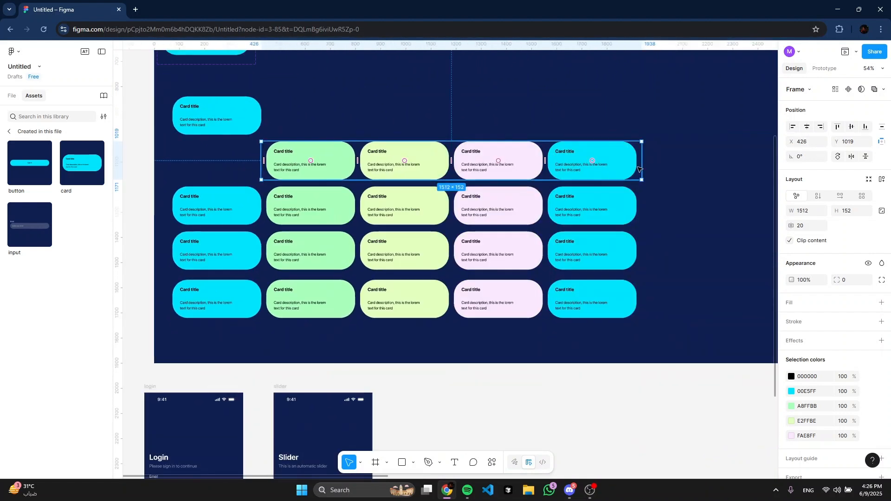
{"action": "left_click_drag", "start_coordinate": [642, 171], "coordinate": [358, 176]}
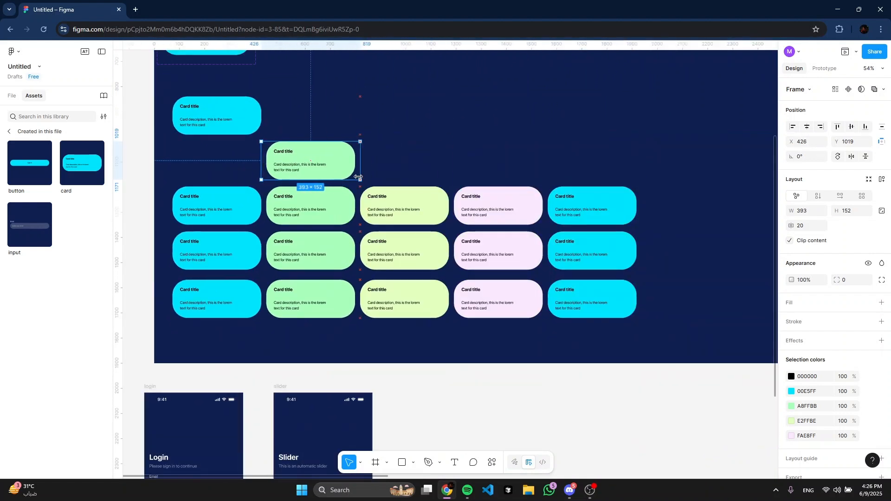
Step: Crop the third row's frame from both sides to 393 wide around its pale lime card, starting at X 799
{"action": "left_click", "coordinate": [168, 209]}
{"action": "left_click_drag", "start_coordinate": [166, 208], "coordinate": [355, 214]}
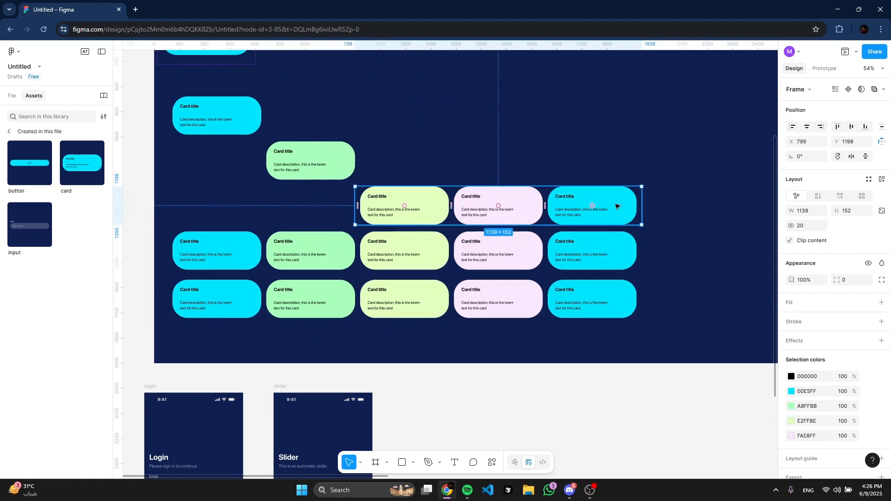
{"action": "left_click_drag", "start_coordinate": [641, 200], "coordinate": [455, 204]}
Step: Crop the fourth row's frame to its pink card and the fifth row's frame to its last cyan card, each 393 wide
{"action": "left_click", "coordinate": [372, 242]}
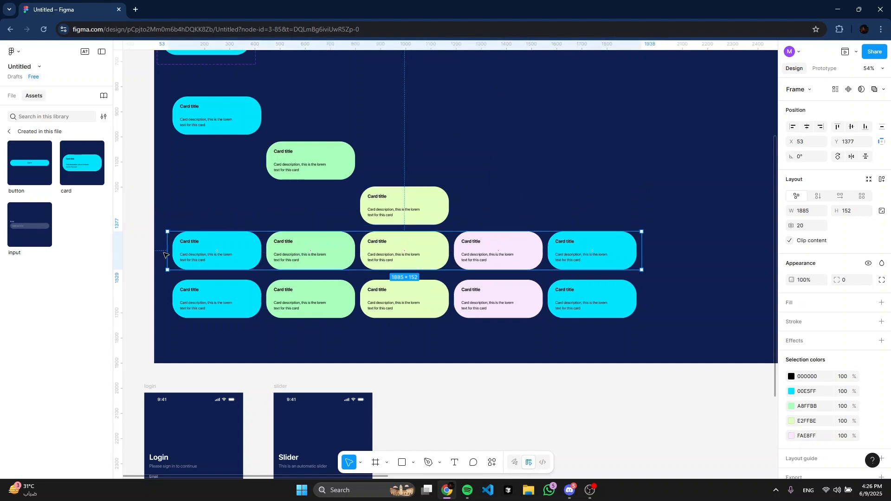
{"action": "left_click_drag", "start_coordinate": [169, 253], "coordinate": [445, 261]}
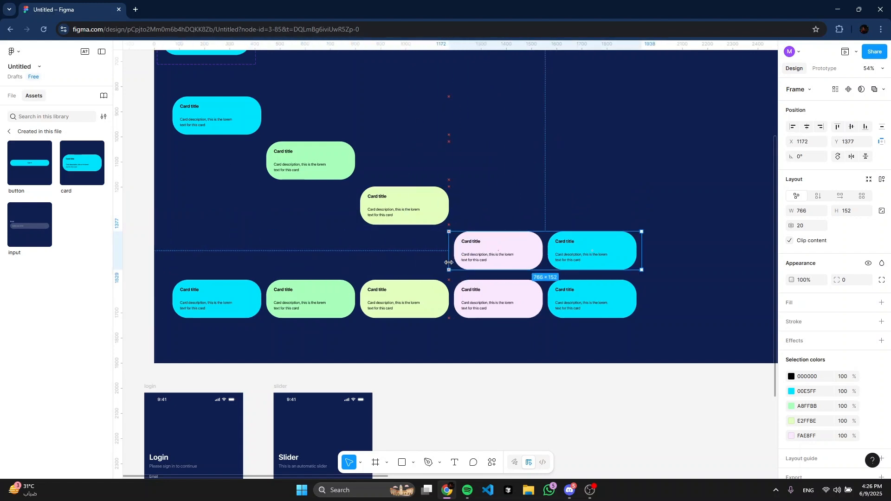
{"action": "left_click_drag", "start_coordinate": [641, 255], "coordinate": [549, 255]}
{"action": "left_click", "coordinate": [513, 290]}
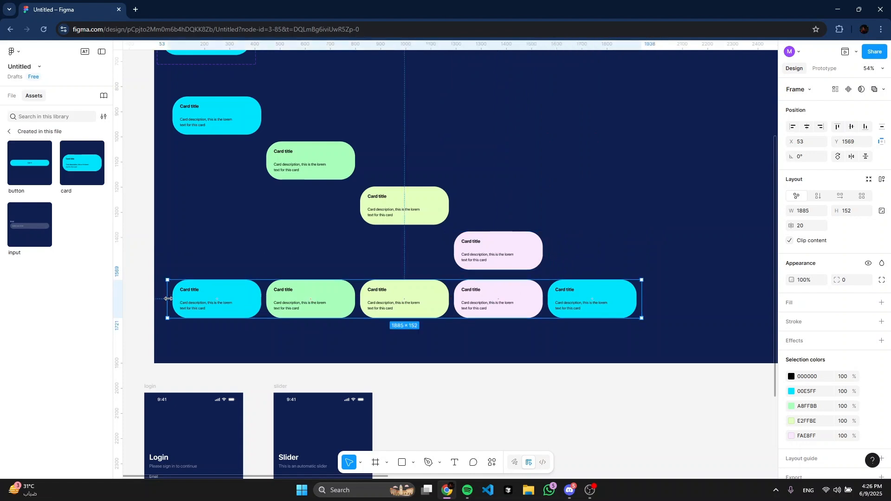
{"action": "left_click_drag", "start_coordinate": [168, 297], "coordinate": [588, 307]}
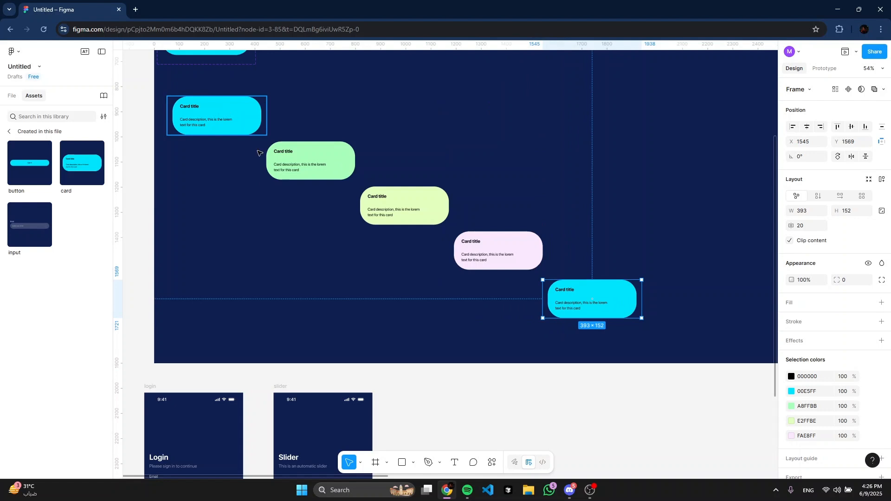
Step: Move the green, lime, pink and last cyan card frames up beside the first one in a single row at Y 840
{"action": "scroll", "coordinate": [314, 167], "scroll_direction": "up", "scroll_amount": 2}
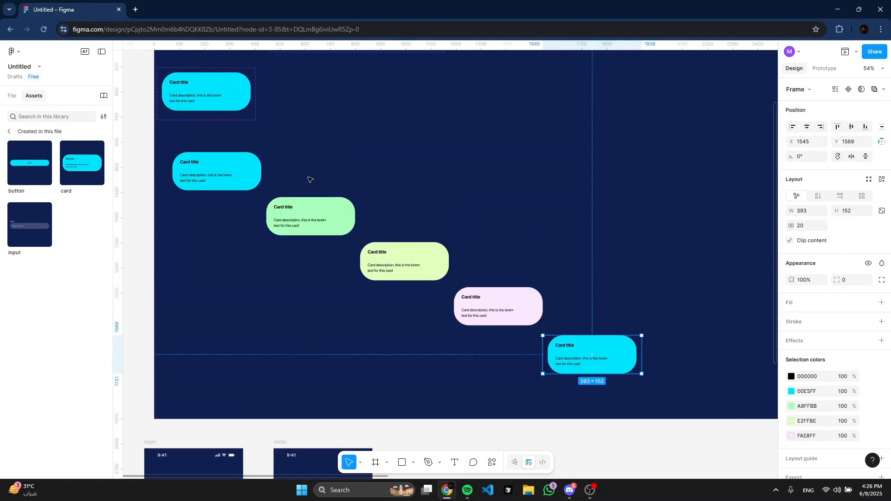
{"action": "left_click", "coordinate": [330, 220]}
{"action": "left_click_drag", "start_coordinate": [293, 221], "coordinate": [297, 177]}
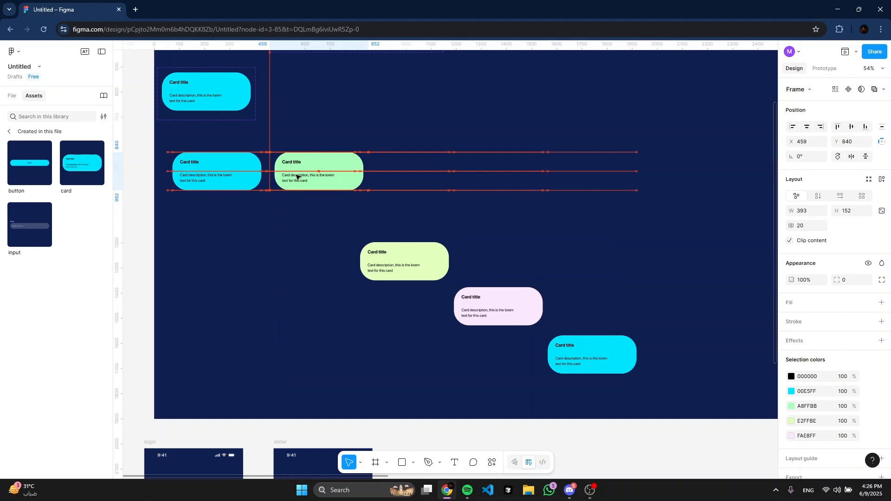
{"action": "left_click_drag", "start_coordinate": [398, 251], "coordinate": [414, 172]}
{"action": "left_click_drag", "start_coordinate": [490, 304], "coordinate": [510, 169]}
{"action": "left_click_drag", "start_coordinate": [595, 353], "coordinate": [609, 173]}
Step: Tidy up the five card frames so they sit edge to edge in one row with 0 spacing
{"action": "left_click", "coordinate": [211, 180], "text": "shift"}
{"action": "left_click", "coordinate": [318, 171], "text": "shift"}
{"action": "left_click", "coordinate": [436, 169], "text": "shift"}
{"action": "left_click", "coordinate": [515, 169], "text": "shift"}
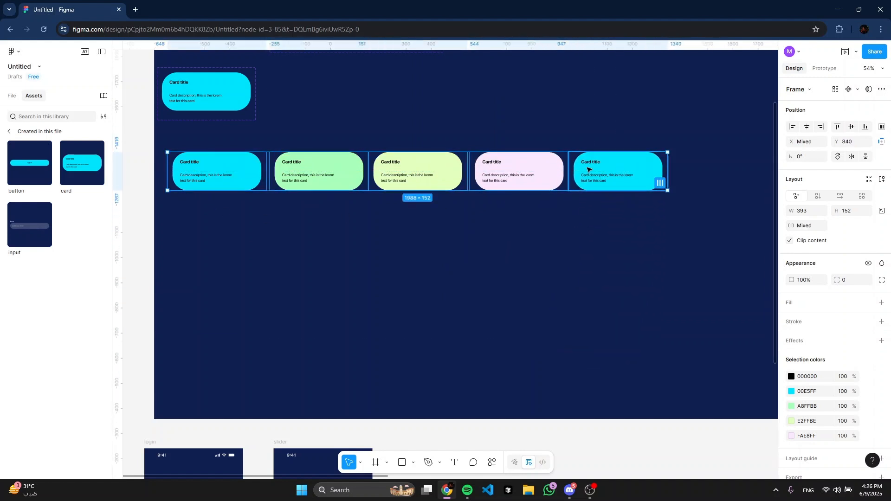
{"action": "left_click", "coordinate": [622, 182]}
{"action": "left_click", "coordinate": [498, 181], "text": "shift"}
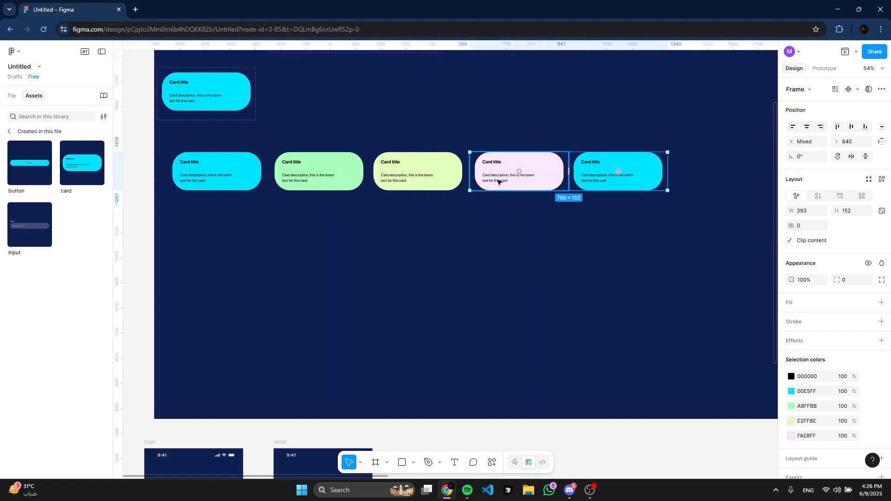
{"action": "left_click", "coordinate": [418, 179], "text": "shift"}
{"action": "left_click", "coordinate": [349, 177], "text": "shift"}
{"action": "left_click", "coordinate": [233, 177], "text": "shift"}
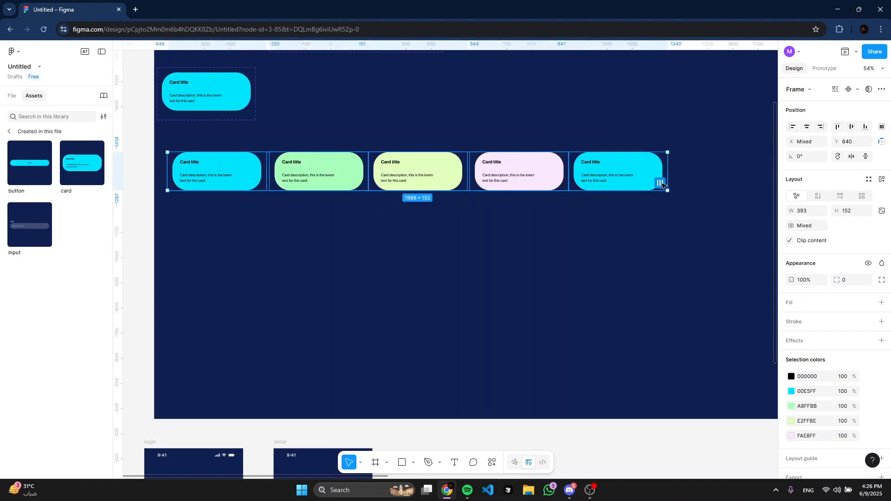
{"action": "left_click", "coordinate": [663, 185]}
{"action": "scroll", "coordinate": [548, 180], "scroll_direction": "up", "scroll_amount": 5}
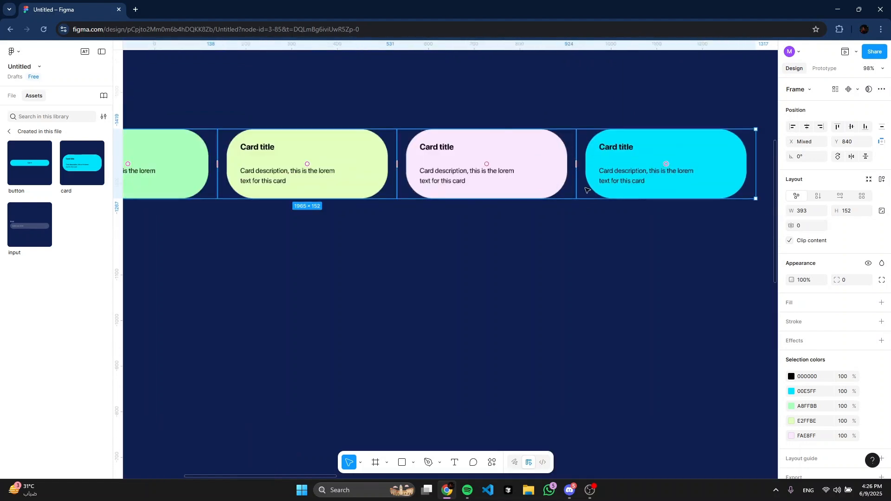
{"action": "left_click", "coordinate": [589, 211]}
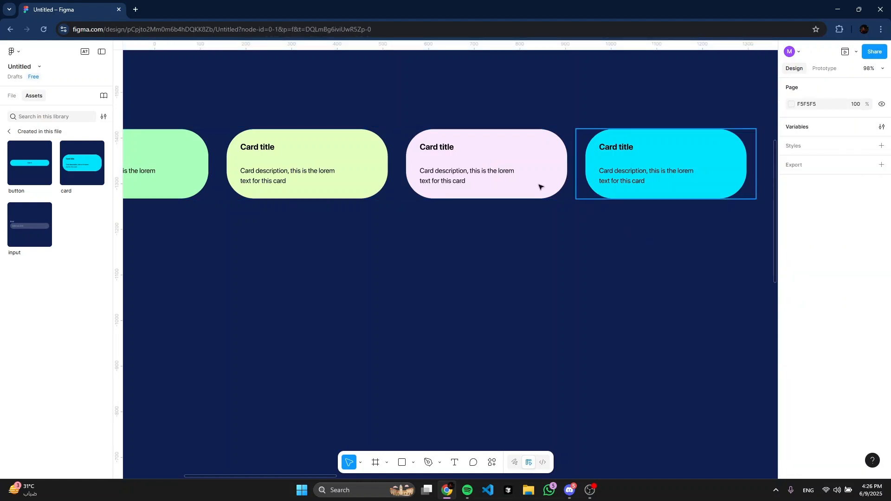
Step: Examine the tidied row of five card frames in relation to the slider screen
{"action": "scroll", "coordinate": [312, 217], "scroll_direction": "down", "scroll_amount": 3}
{"action": "left_click_drag", "start_coordinate": [247, 226], "coordinate": [487, 236]}
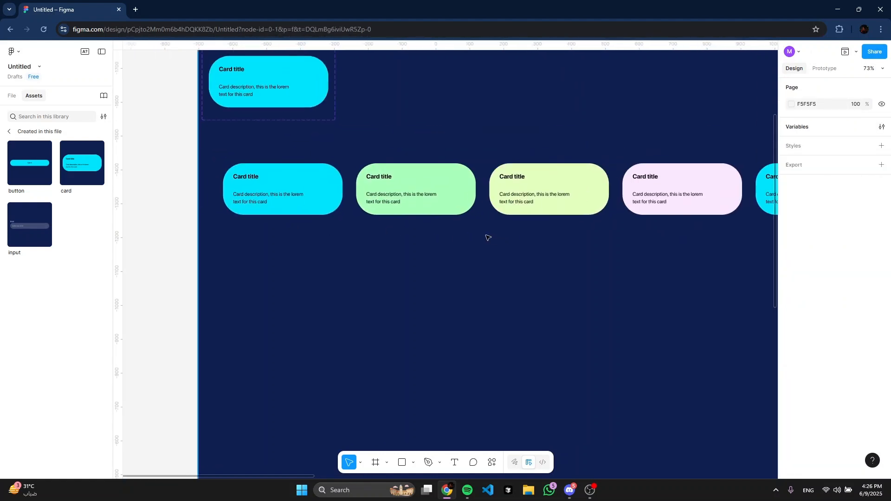
{"action": "scroll", "coordinate": [472, 238], "scroll_direction": "down", "scroll_amount": 2}
{"action": "scroll", "coordinate": [472, 239], "scroll_direction": "down", "scroll_amount": 2}
{"action": "scroll", "coordinate": [472, 239], "scroll_direction": "up", "scroll_amount": 1}
{"action": "scroll", "coordinate": [460, 243], "scroll_direction": "down", "scroll_amount": 3}
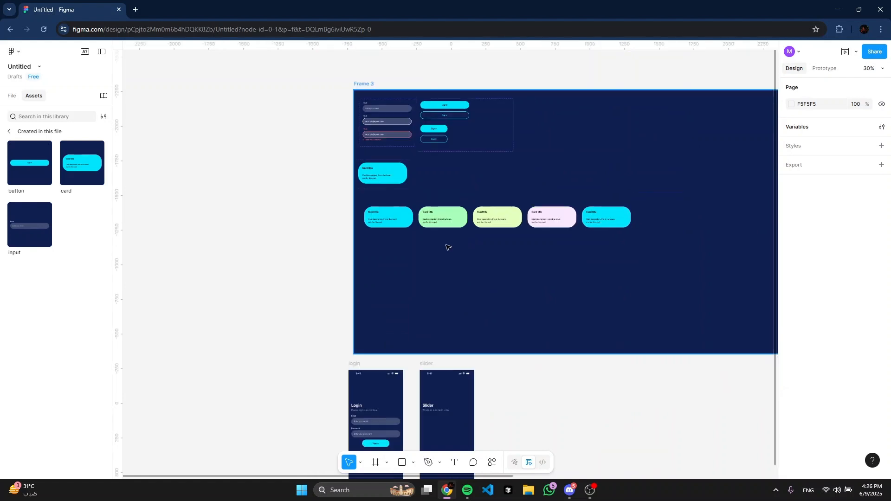
{"action": "scroll", "coordinate": [432, 246], "scroll_direction": "up", "scroll_amount": 5}
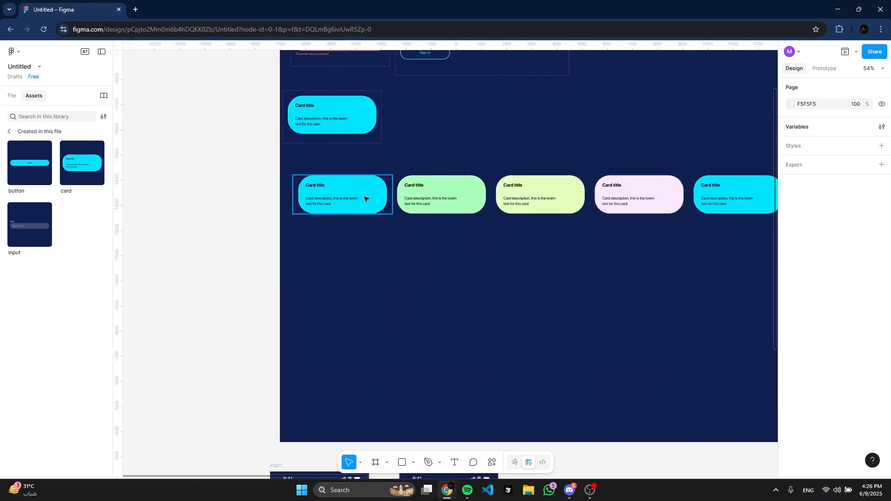
{"action": "scroll", "coordinate": [538, 245], "scroll_direction": "down", "scroll_amount": 3}
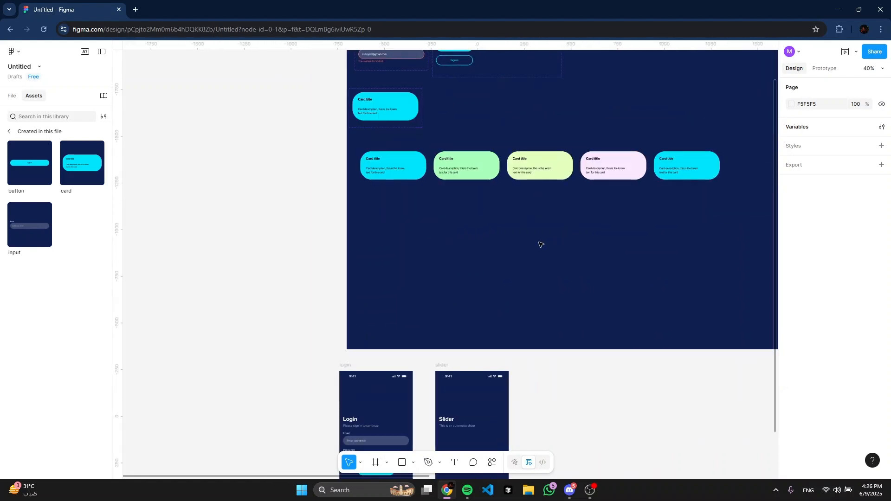
Step: Combine the five card frames in the row into one component set
{"action": "scroll", "coordinate": [390, 219], "scroll_direction": "up", "scroll_amount": 2}
{"action": "scroll", "coordinate": [391, 226], "scroll_direction": "up", "scroll_amount": 3}
{"action": "left_click", "coordinate": [392, 226]}
{"action": "left_click", "coordinate": [497, 226], "text": "shift"}
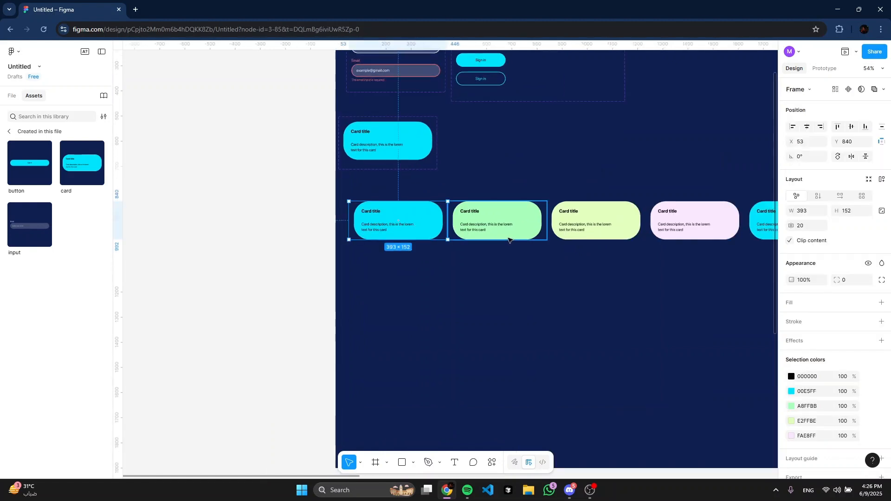
{"action": "left_click", "coordinate": [593, 225], "text": "shift"}
{"action": "scroll", "coordinate": [555, 215], "scroll_direction": "right", "scroll_amount": 3}
{"action": "left_click", "coordinate": [554, 214], "text": "shift"}
{"action": "left_click", "coordinate": [680, 213], "text": "shift"}
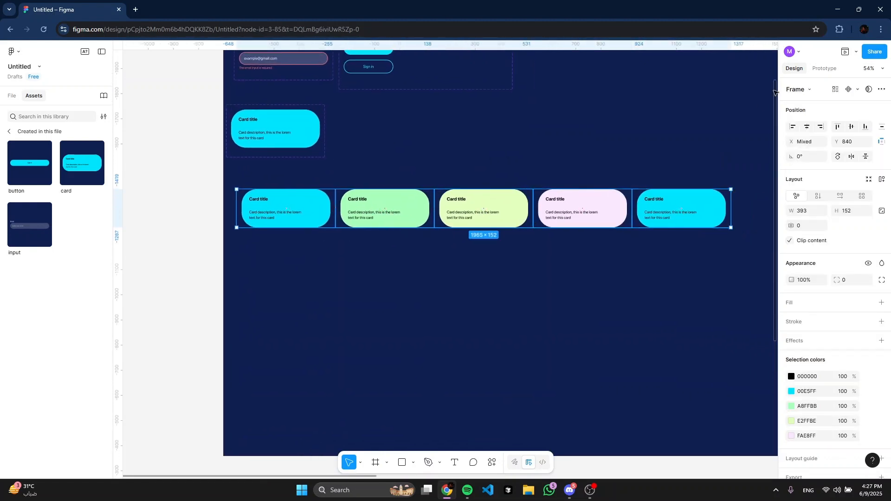
{"action": "left_click", "coordinate": [857, 90]}
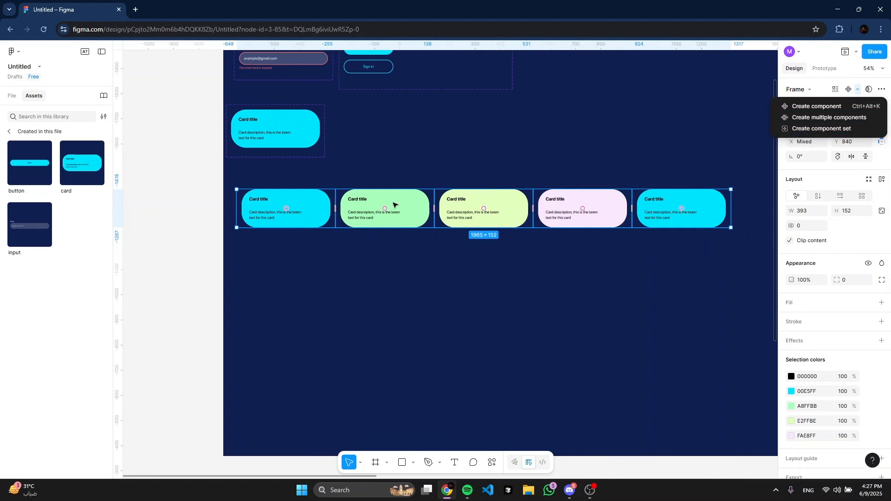
{"action": "left_click", "coordinate": [821, 129]}
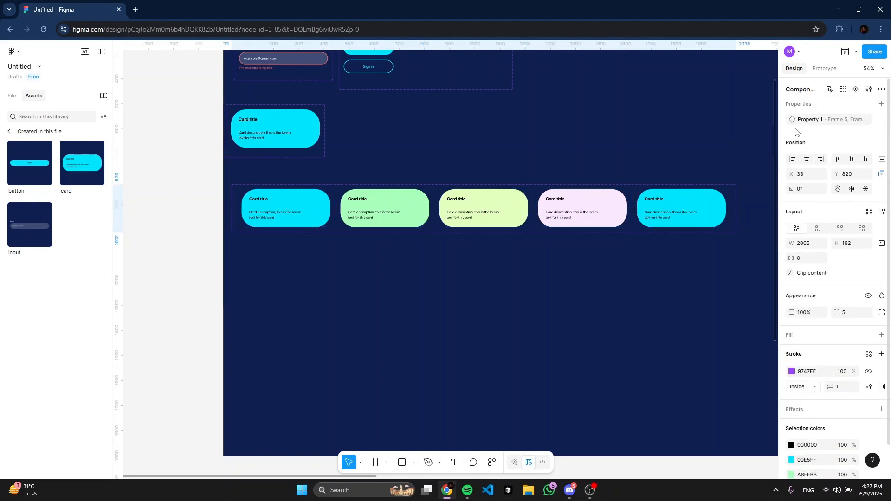
Step: Check the order of the variants in the new component set from the first cyan card to the last
{"action": "left_click", "coordinate": [310, 215]}
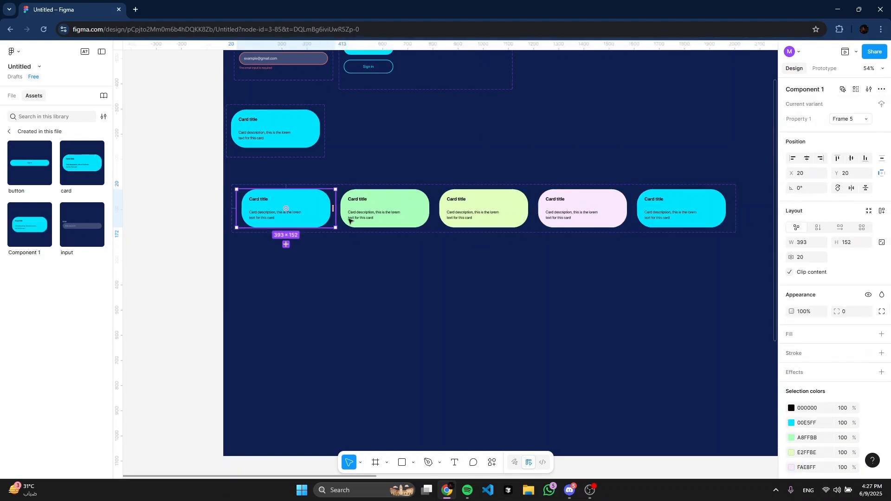
{"action": "key", "text": "Tab"}
{"action": "key", "text": "Tab"}
{"action": "key", "text": "Tab"}
{"action": "key", "text": "Tab"}
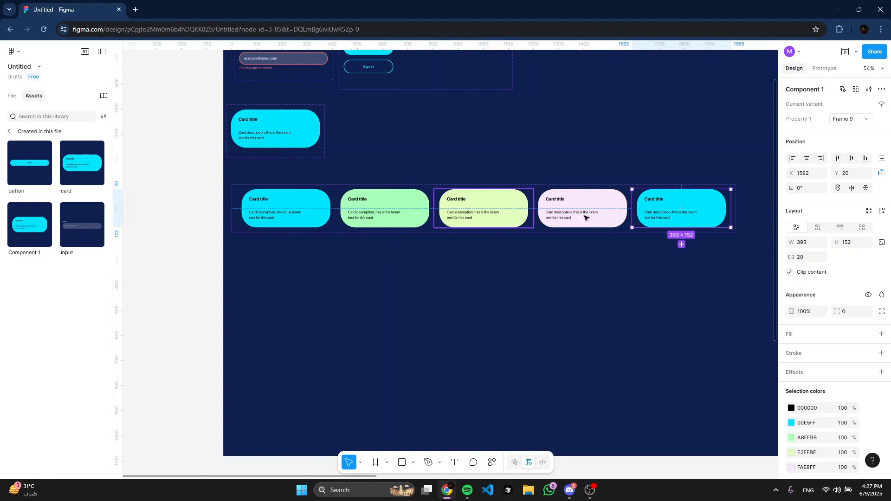
{"action": "scroll", "coordinate": [389, 206], "scroll_direction": "up", "scroll_amount": 3}
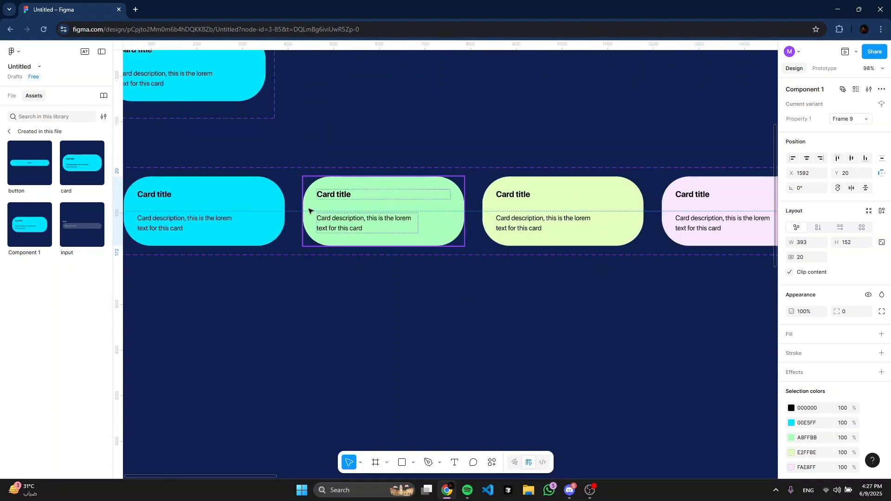
{"action": "scroll", "coordinate": [310, 211], "scroll_direction": "down", "scroll_amount": 2}
{"action": "left_click", "coordinate": [255, 209]}
{"action": "left_click", "coordinate": [824, 69]}
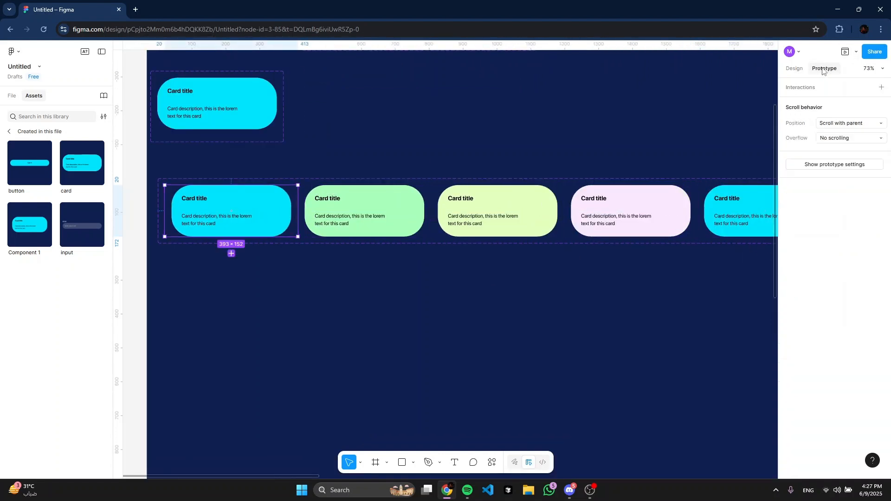
{"action": "left_click", "coordinate": [282, 270]}
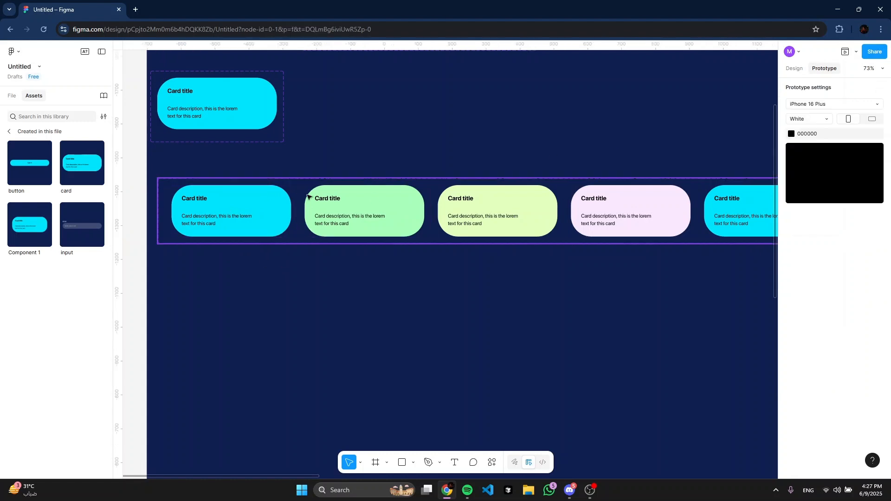
Step: Rename the component set of five card variants as "card slider"
{"action": "left_click", "coordinate": [309, 194]}
{"action": "left_click", "coordinate": [794, 69]}
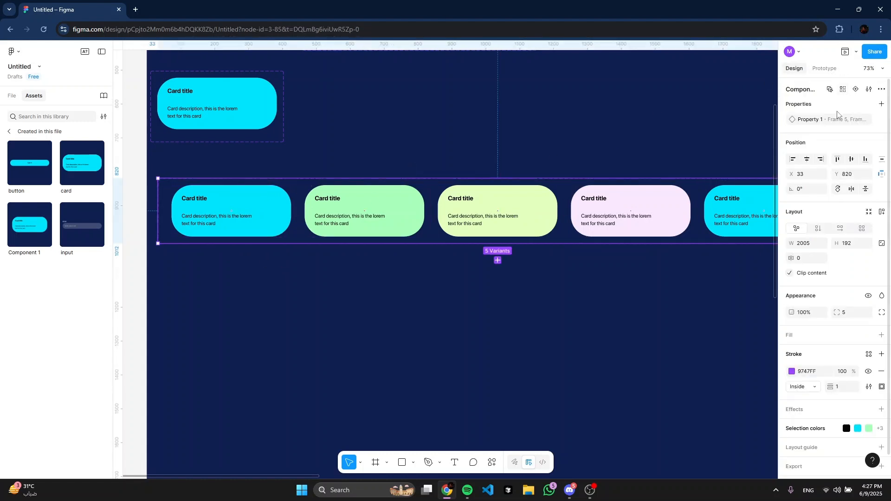
{"action": "double_click", "coordinate": [809, 95]}
{"action": "type", "text": "card slider"}
{"action": "key", "text": "Return"}
{"action": "left_click", "coordinate": [335, 285]}
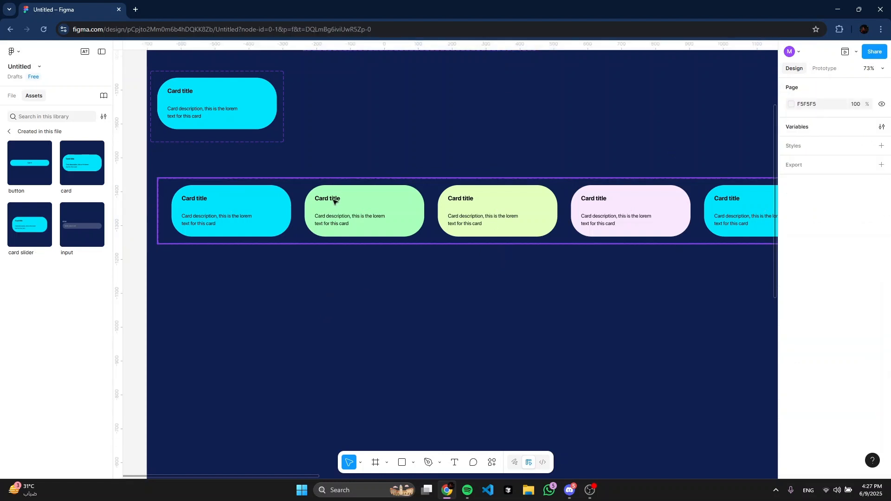
Step: Add a prototype interaction to the first cyan variant with an After delay trigger of 1000 ms
{"action": "left_click", "coordinate": [335, 201]}
{"action": "left_click", "coordinate": [248, 202]}
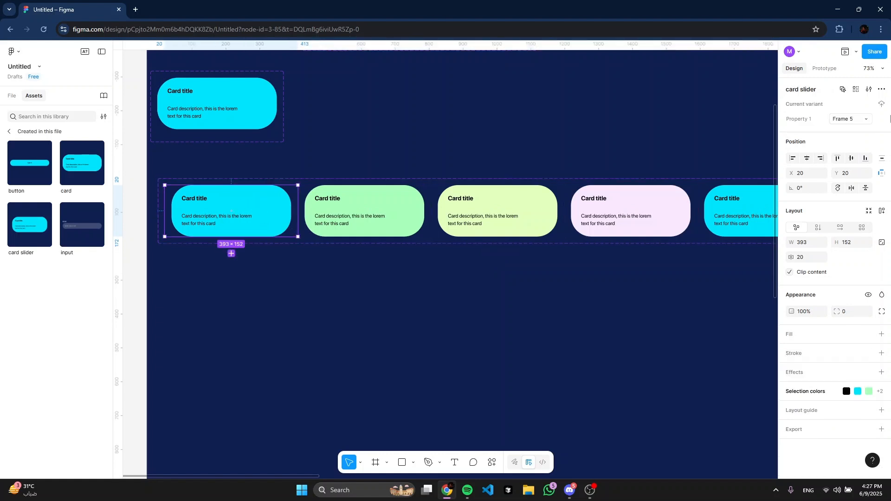
{"action": "left_click", "coordinate": [813, 70]}
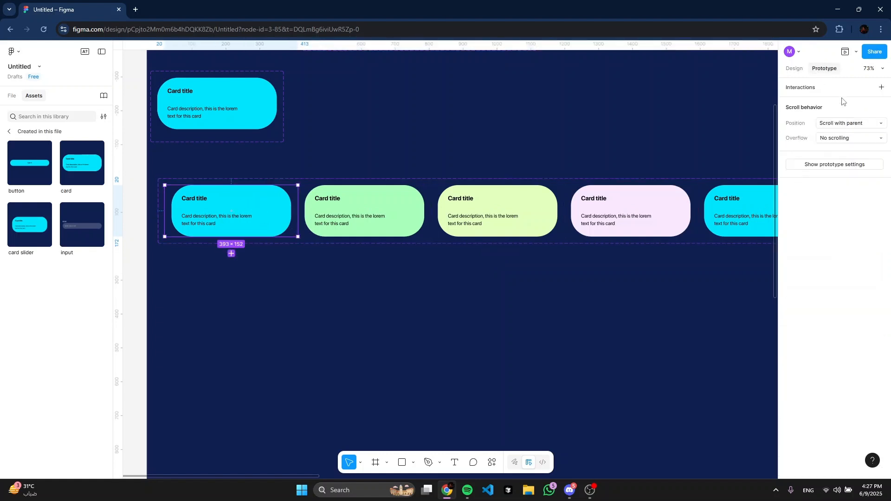
{"action": "left_click", "coordinate": [882, 87]}
{"action": "left_click", "coordinate": [734, 123]}
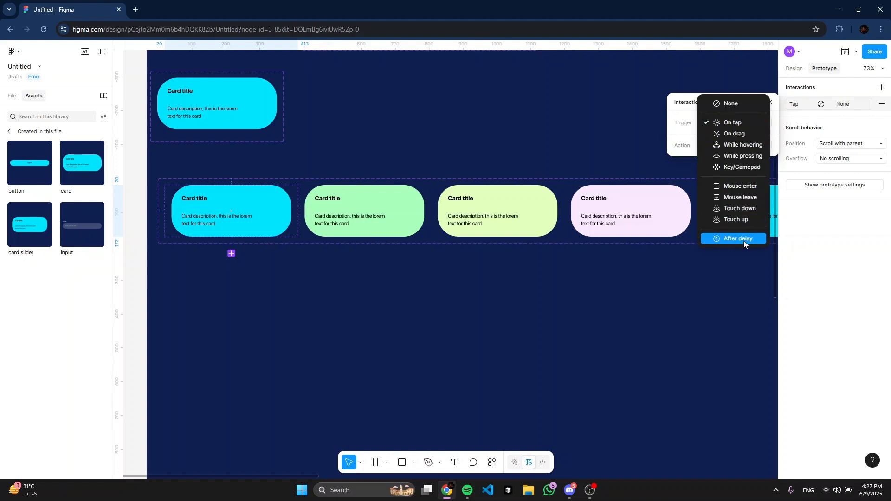
{"action": "left_click", "coordinate": [742, 237]}
{"action": "left_click", "coordinate": [741, 122]}
{"action": "key", "text": "Escape"}
{"action": "left_click", "coordinate": [732, 138]}
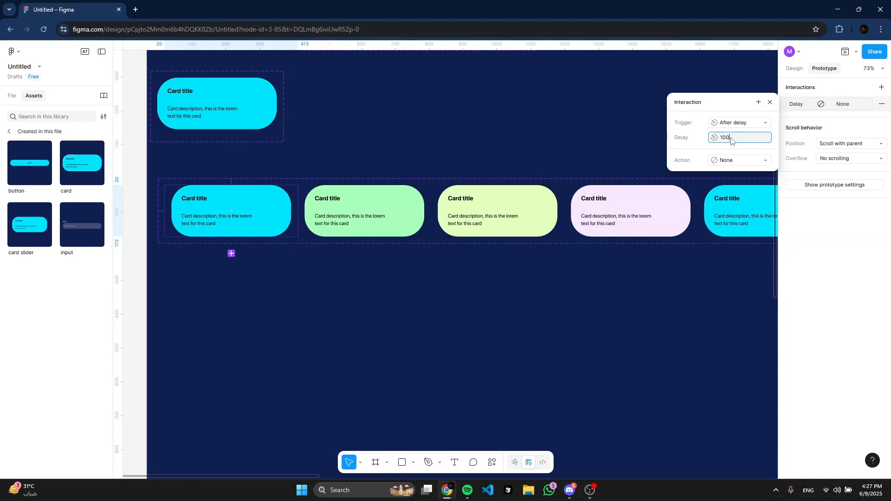
{"action": "type", "text": "1000"}
Step: Set the first variant's interaction to the Change to action with Frame 6 as its target
{"action": "left_click", "coordinate": [741, 160]}
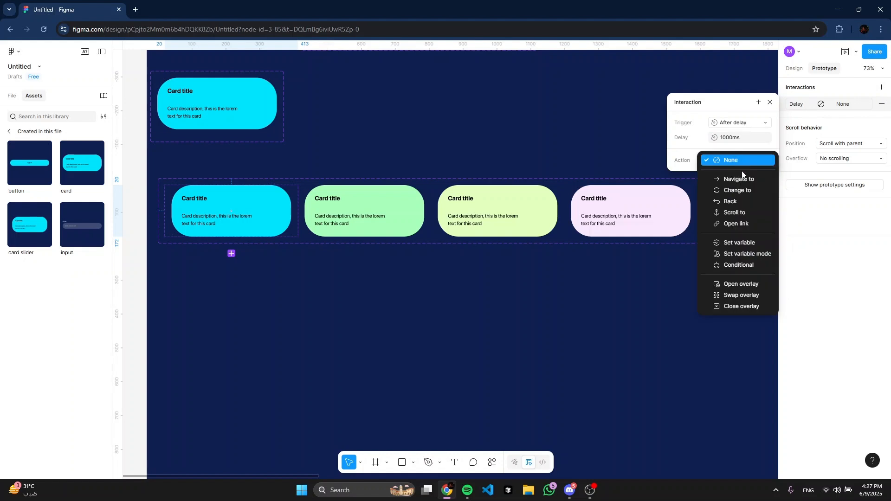
{"action": "left_click", "coordinate": [743, 188]}
{"action": "left_click", "coordinate": [744, 175]}
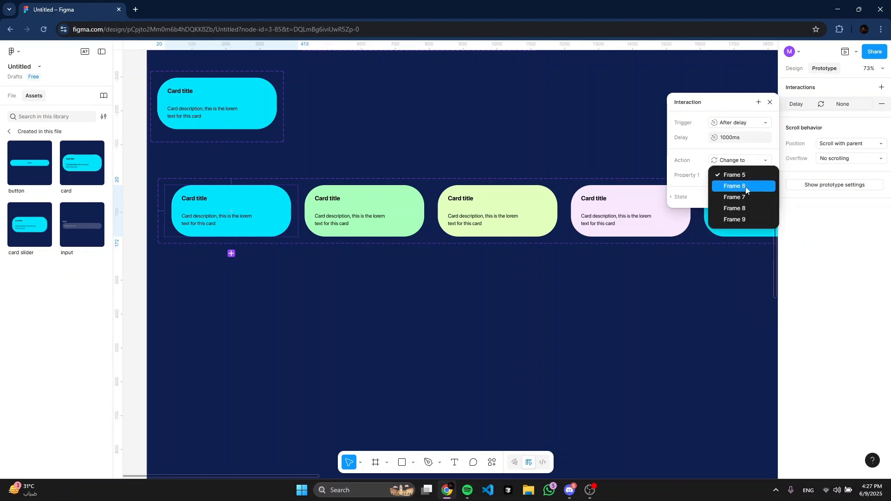
{"action": "left_click", "coordinate": [746, 186]}
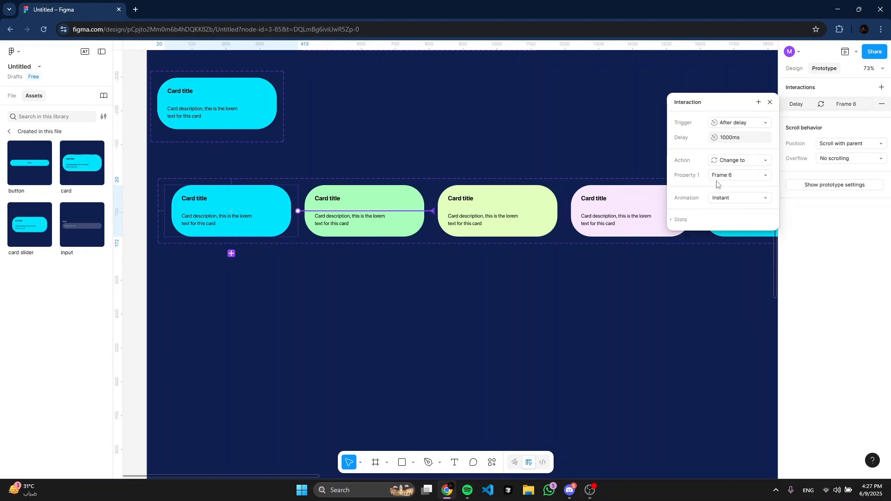
{"action": "left_click", "coordinate": [729, 177]}
{"action": "left_click", "coordinate": [740, 168]}
{"action": "left_click", "coordinate": [738, 177]}
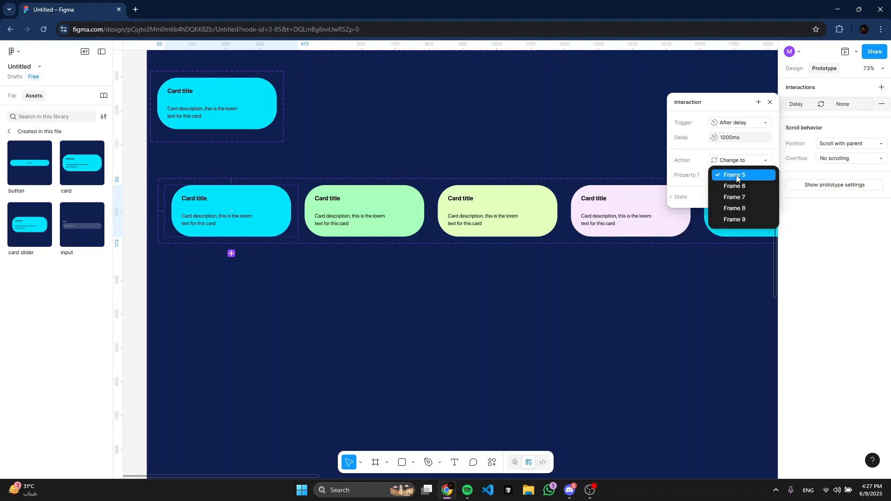
{"action": "left_click", "coordinate": [735, 187]}
Step: Give the first variant's transition a Smart animate animation with a duration of 500 ms
{"action": "left_click", "coordinate": [728, 200]}
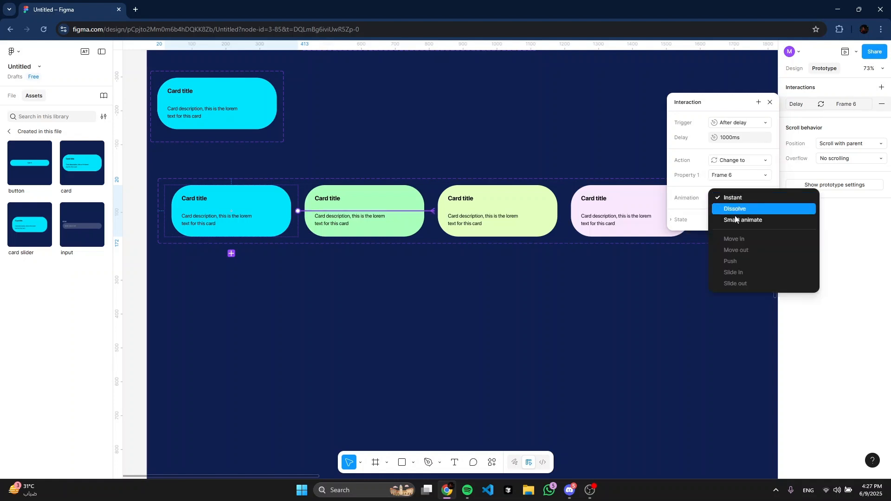
{"action": "left_click", "coordinate": [737, 219]}
{"action": "left_click", "coordinate": [736, 228]}
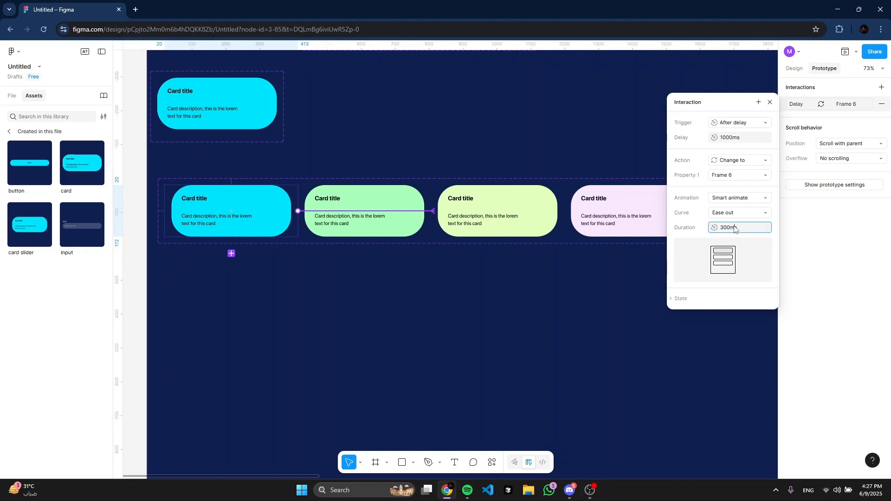
{"action": "key", "text": "Return"}
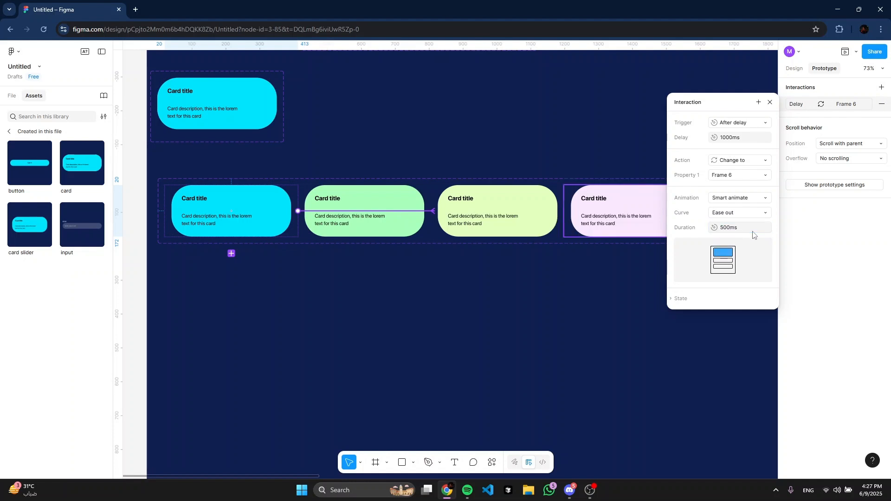
{"action": "left_click", "coordinate": [835, 220]}
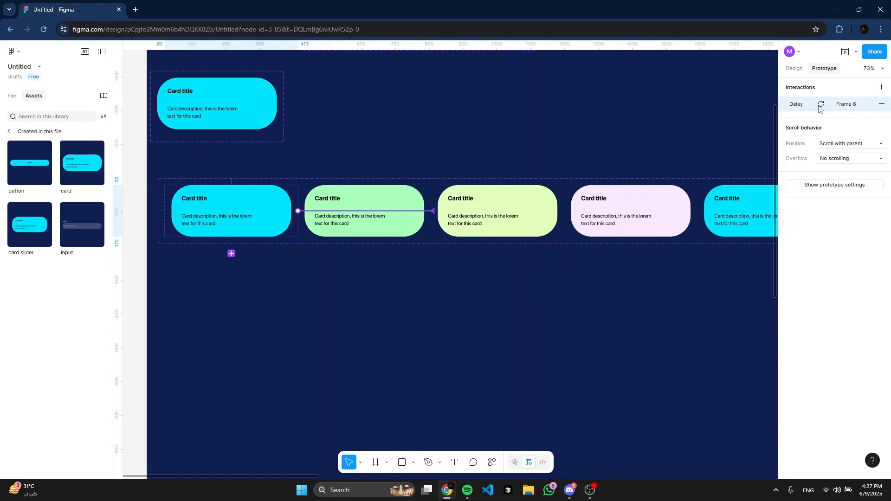
Step: Copy the first variant's delay interaction to the green variant and set its target to Frame 7
{"action": "left_click", "coordinate": [372, 201]}
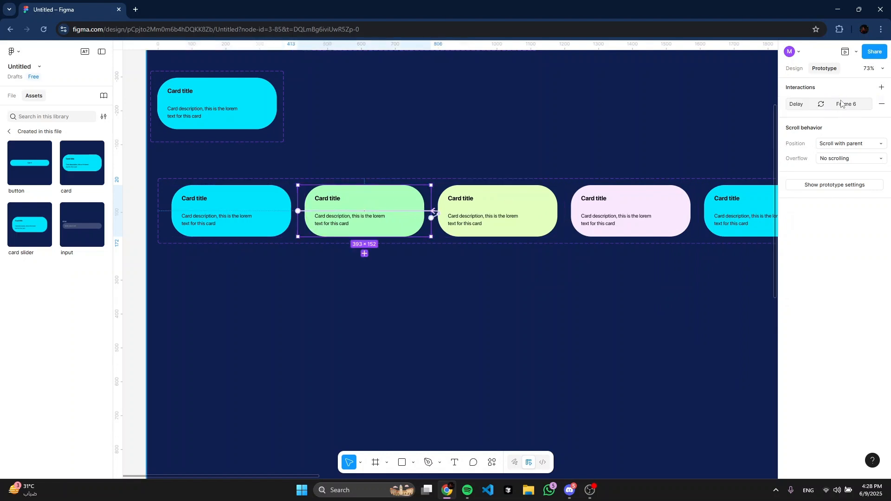
{"action": "left_click", "coordinate": [842, 103]}
{"action": "left_click", "coordinate": [743, 186]}
{"action": "left_click", "coordinate": [744, 190]}
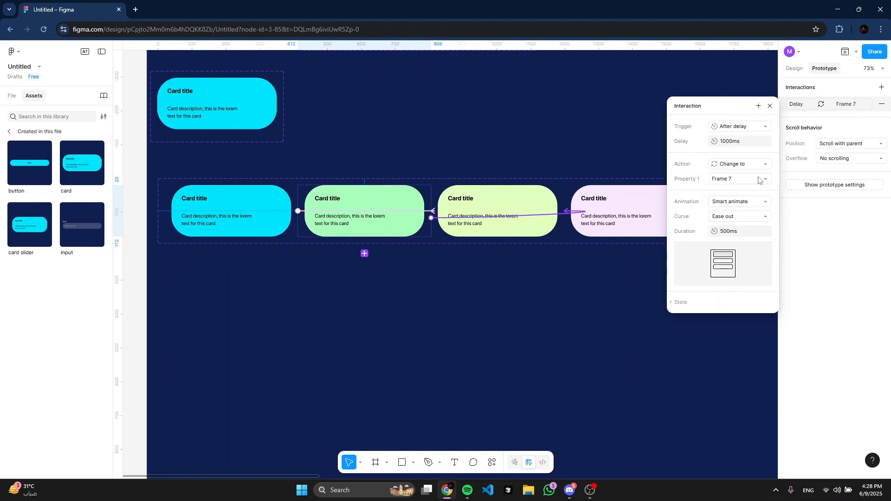
{"action": "left_click", "coordinate": [795, 160]}
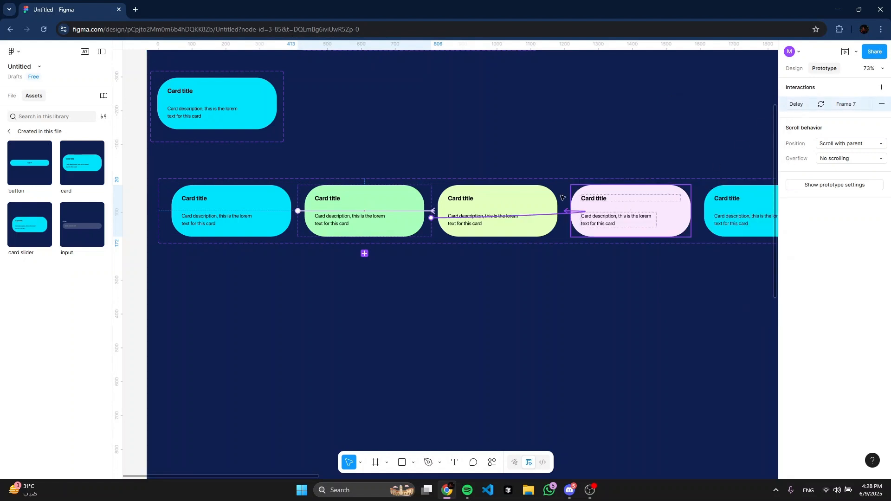
Step: Paste the delay interaction onto the light yellow variant and set its Change to target to Frame 8
{"action": "left_click", "coordinate": [539, 199]}
{"action": "key", "text": "ctrl+v"}
{"action": "left_click", "coordinate": [797, 105]}
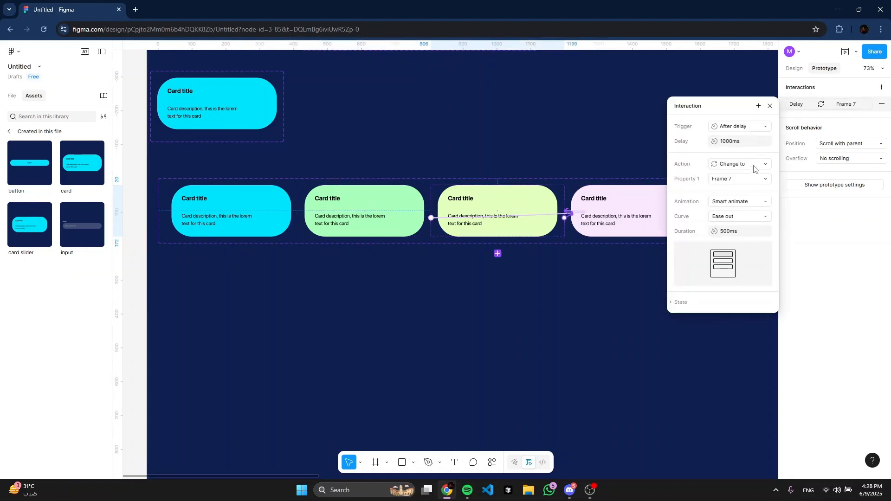
{"action": "left_click", "coordinate": [752, 181]}
{"action": "left_click", "coordinate": [752, 188]}
{"action": "left_click", "coordinate": [810, 231]}
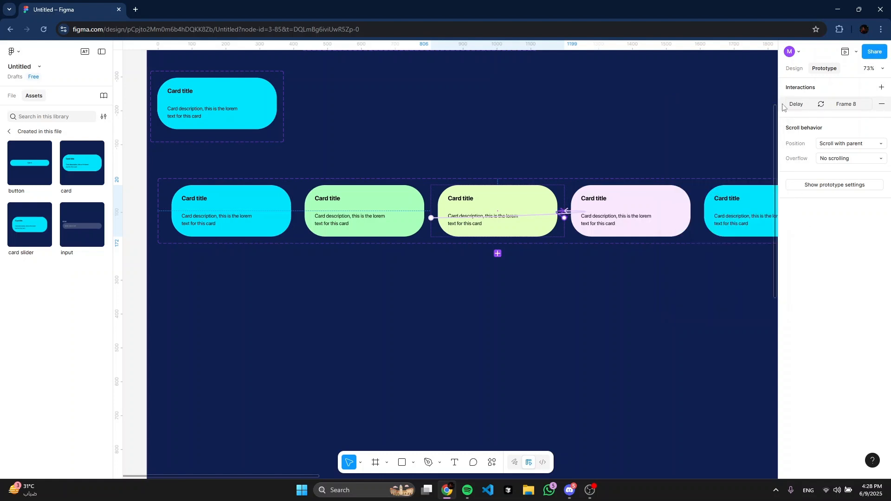
{"action": "left_click", "coordinate": [664, 197]}
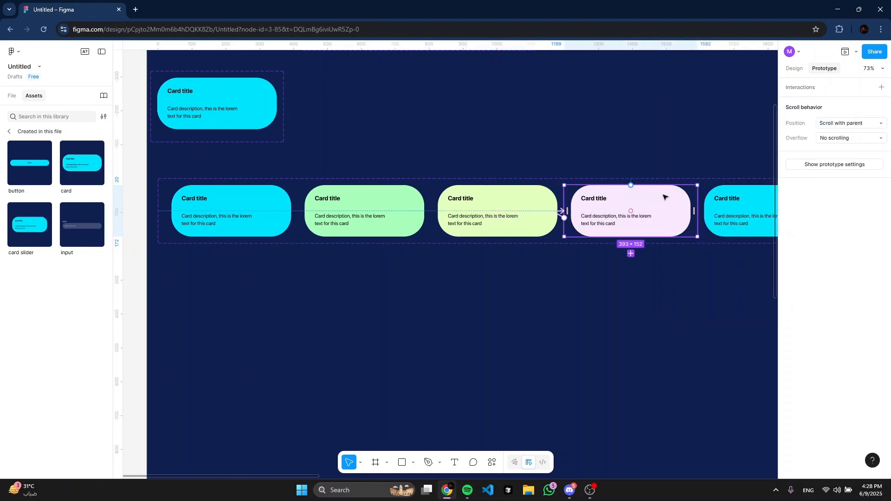
{"action": "left_click", "coordinate": [560, 212]}
{"action": "left_click", "coordinate": [818, 237]}
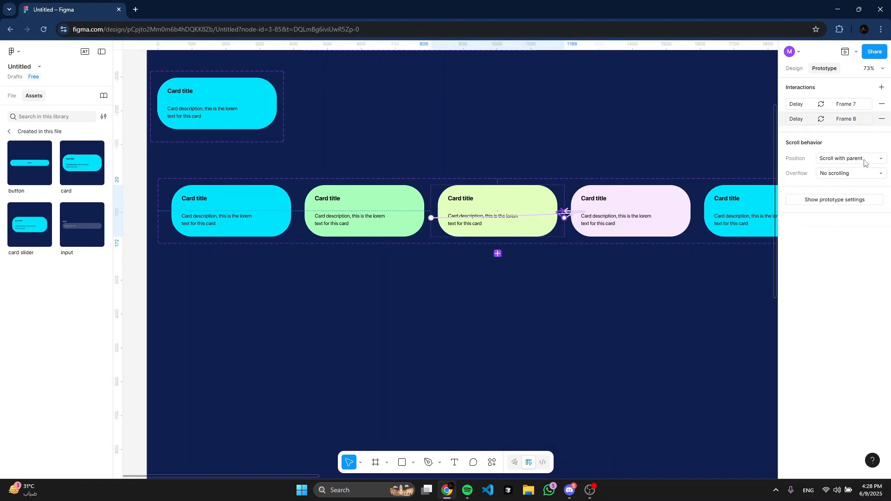
{"action": "left_click", "coordinate": [882, 104]}
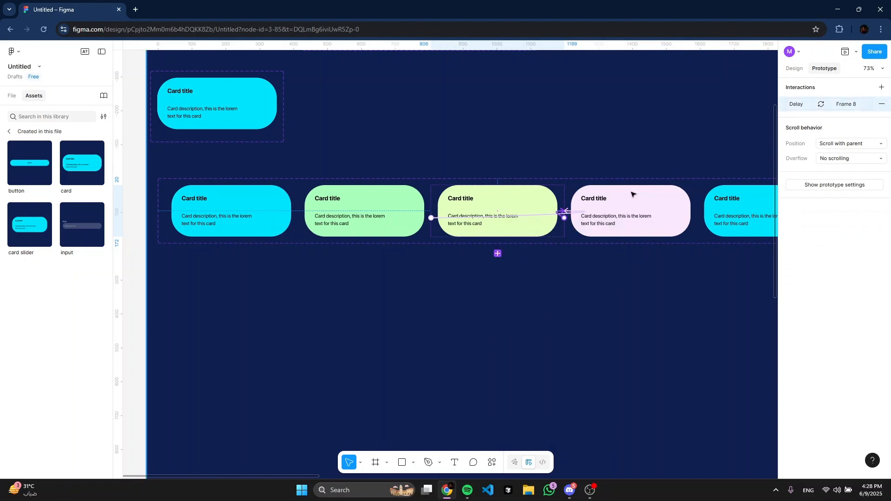
Step: Give the pink variant a copy of the delay interaction and set its target to Frame 9
{"action": "left_click", "coordinate": [586, 218]}
{"action": "left_click", "coordinate": [795, 104]}
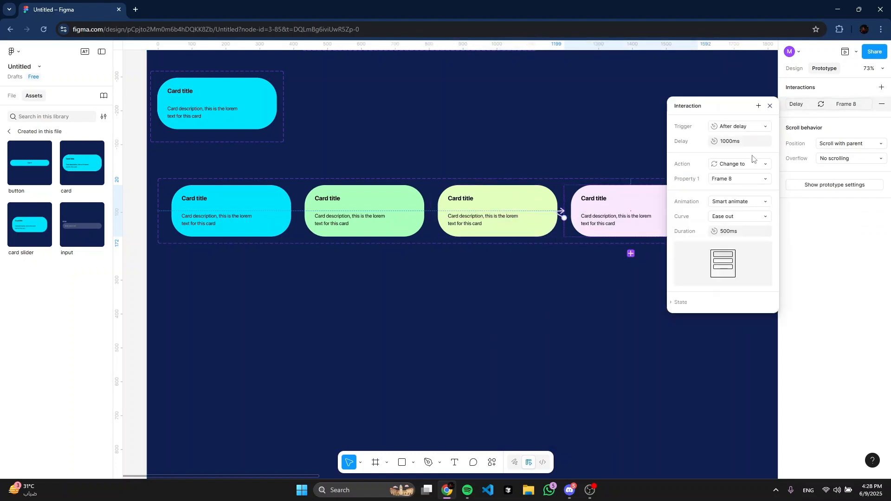
{"action": "left_click", "coordinate": [746, 184]}
{"action": "left_click", "coordinate": [748, 186]}
{"action": "scroll", "coordinate": [639, 201], "scroll_direction": "right", "scroll_amount": 3}
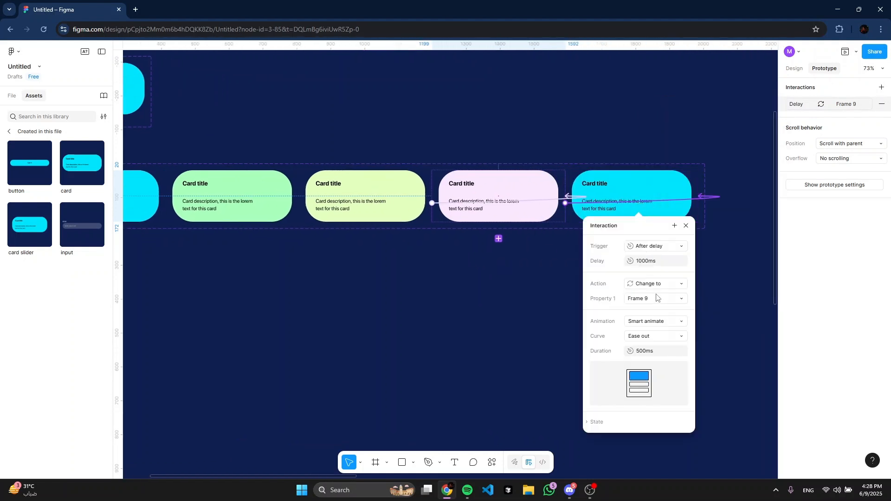
Step: Give the last cyan variant a copy of the delay interaction with Instant animation and Frame 5 as its target
{"action": "left_click", "coordinate": [673, 190]}
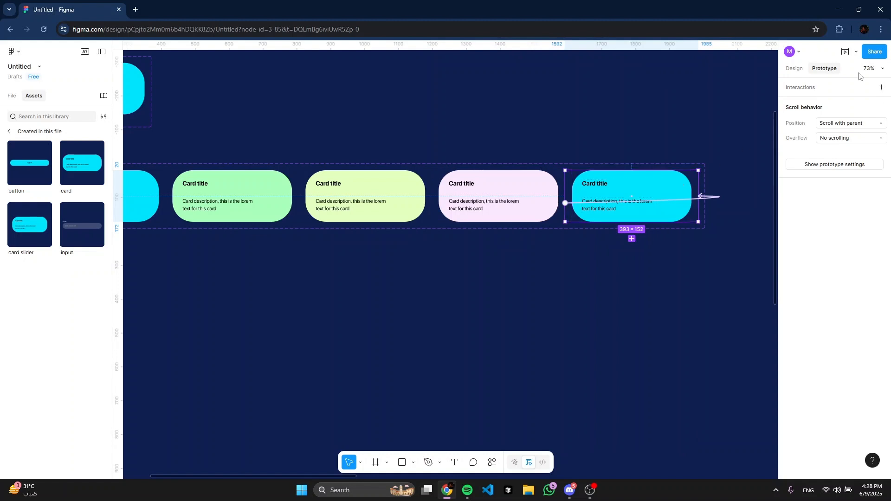
{"action": "left_click", "coordinate": [811, 105]}
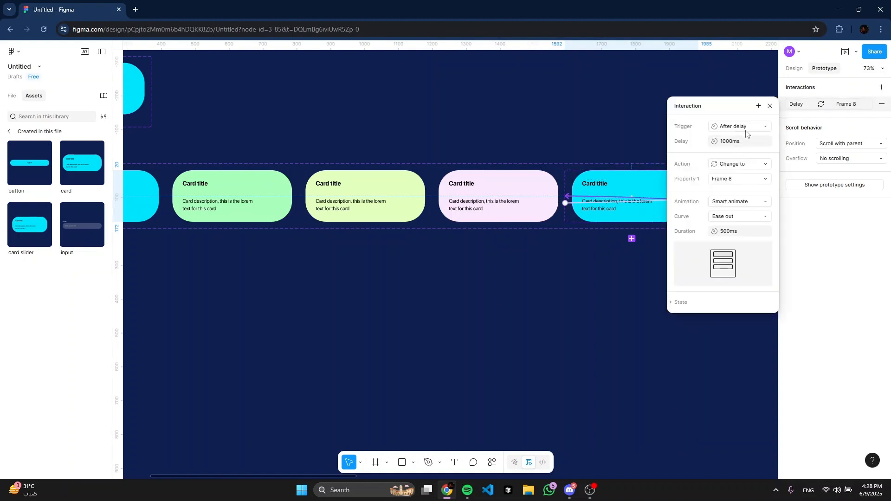
{"action": "left_click", "coordinate": [743, 204]}
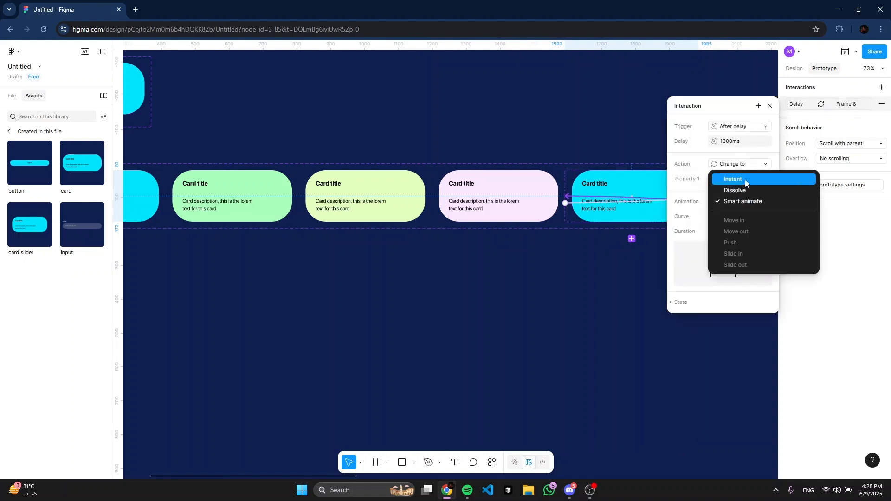
{"action": "left_click", "coordinate": [742, 178]}
{"action": "left_click", "coordinate": [745, 179]}
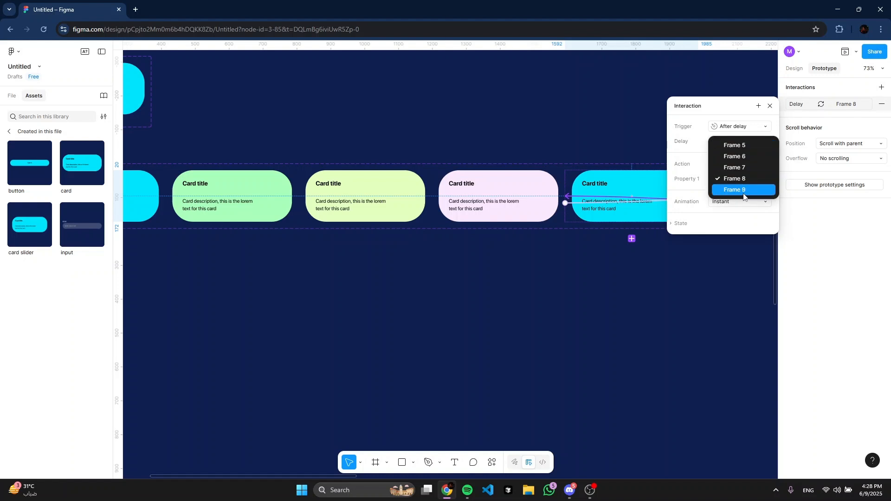
{"action": "left_click", "coordinate": [735, 146]}
{"action": "scroll", "coordinate": [586, 263], "scroll_direction": "left", "scroll_amount": 3}
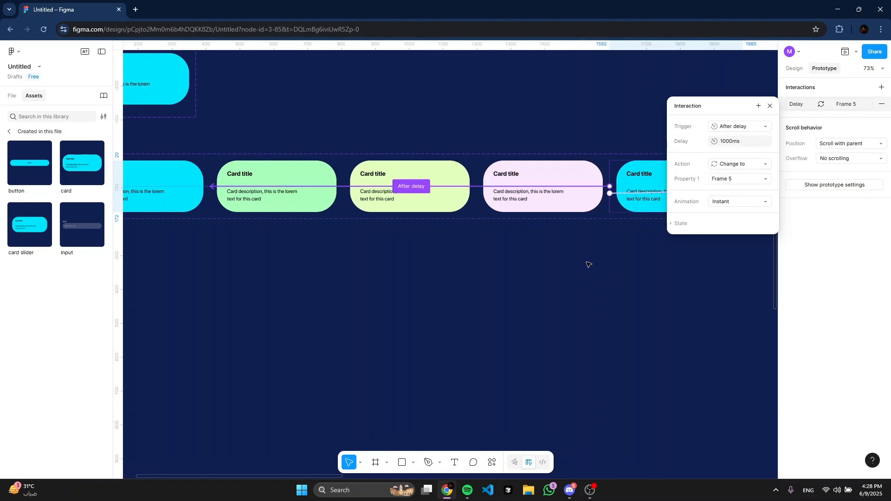
{"action": "scroll", "coordinate": [415, 262], "scroll_direction": "down", "scroll_amount": 3}
{"action": "left_click", "coordinate": [415, 262]}
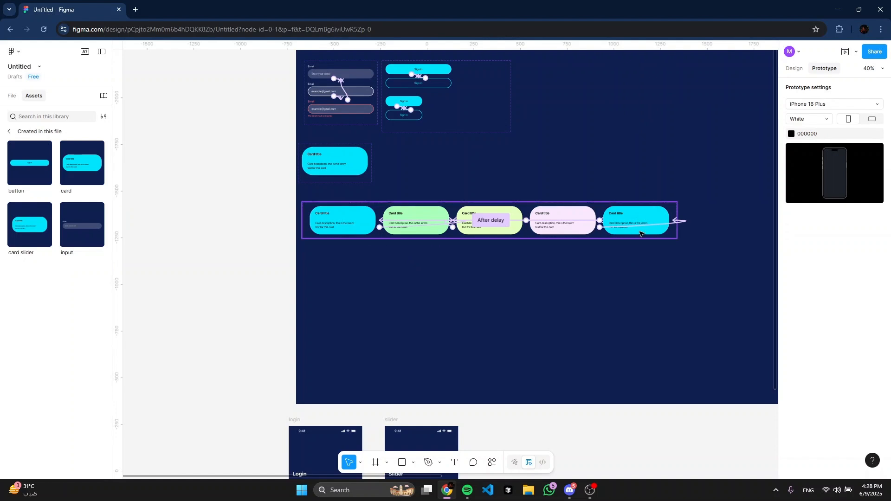
Step: Place a card slider instance on the slider screen, directly below the "This is an automatic slider" text
{"action": "scroll", "coordinate": [510, 221], "scroll_direction": "down", "scroll_amount": 5}
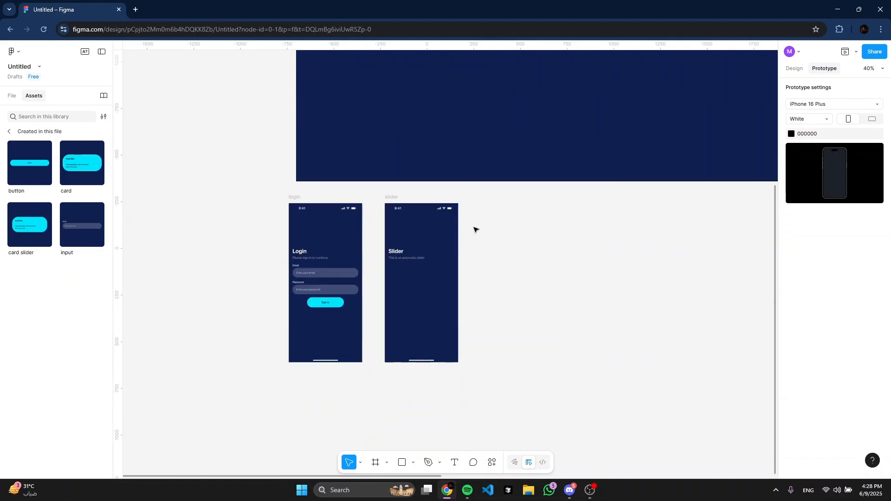
{"action": "left_click_drag", "start_coordinate": [23, 231], "coordinate": [428, 271]}
{"action": "scroll", "coordinate": [417, 286], "scroll_direction": "up", "scroll_amount": 5}
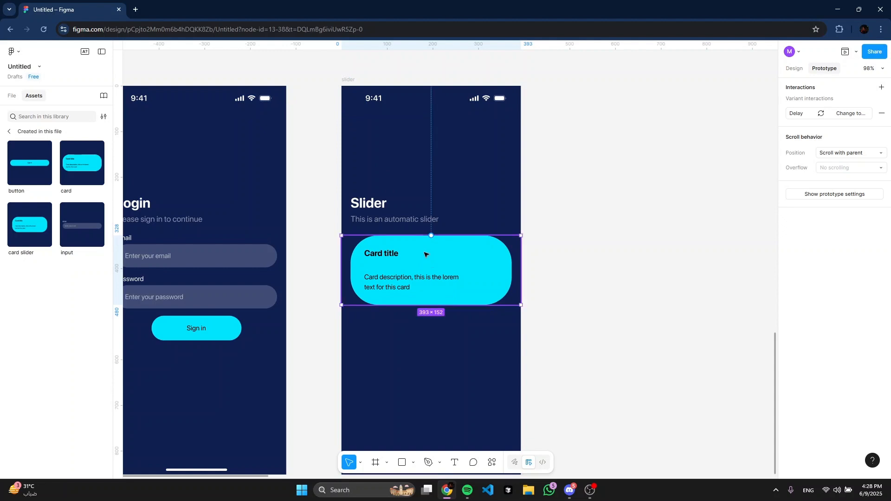
Step: Preview the slider screen's prototype to check the automatic card transitions, and close the preview
{"action": "left_click", "coordinate": [353, 80]}
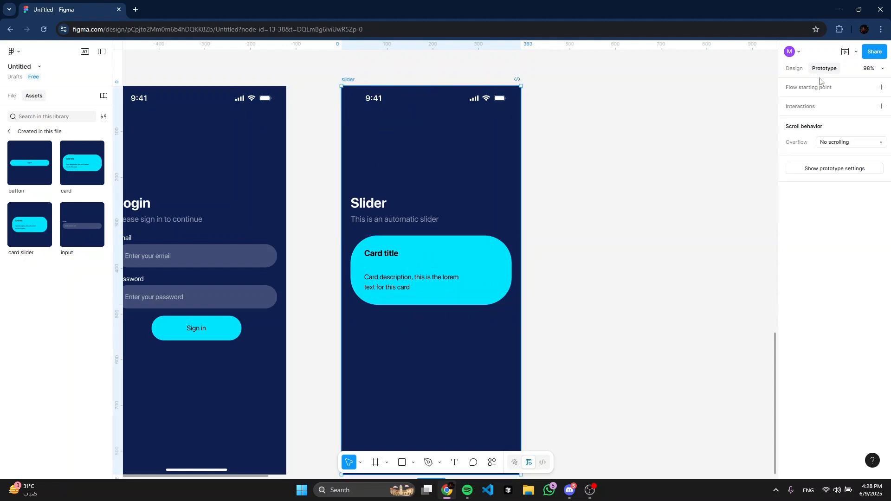
{"action": "left_click", "coordinate": [845, 53]}
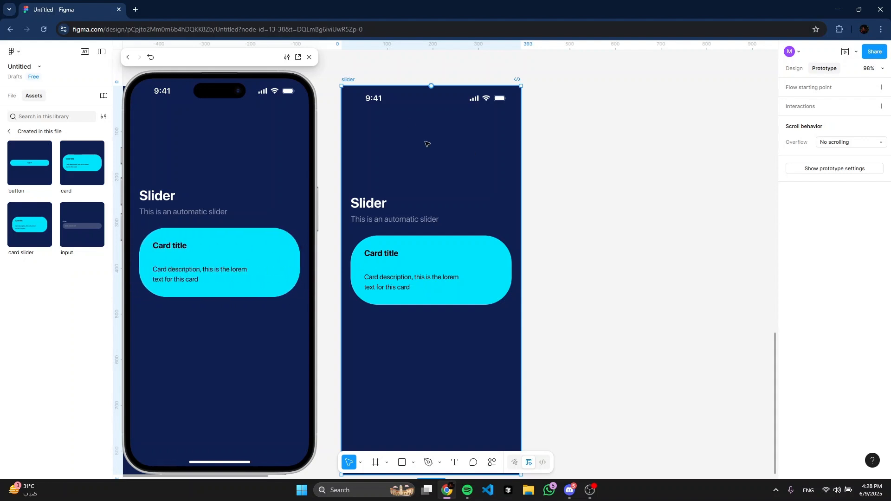
{"action": "left_click", "coordinate": [585, 102]}
{"action": "left_click", "coordinate": [309, 58]}
Step: Change the fill of the card in the last cyan variant to dark grey
{"action": "scroll", "coordinate": [436, 121], "scroll_direction": "up", "scroll_amount": 5}
{"action": "scroll", "coordinate": [466, 130], "scroll_direction": "down", "scroll_amount": 5}
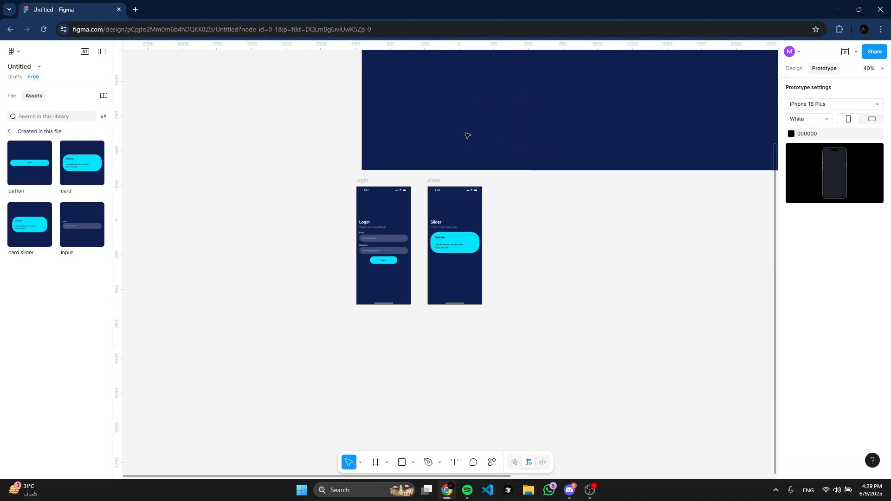
{"action": "scroll", "coordinate": [467, 135], "scroll_direction": "up", "scroll_amount": 5}
{"action": "left_click_drag", "start_coordinate": [622, 260], "coordinate": [505, 202]}
{"action": "scroll", "coordinate": [506, 202], "scroll_direction": "up", "scroll_amount": 5}
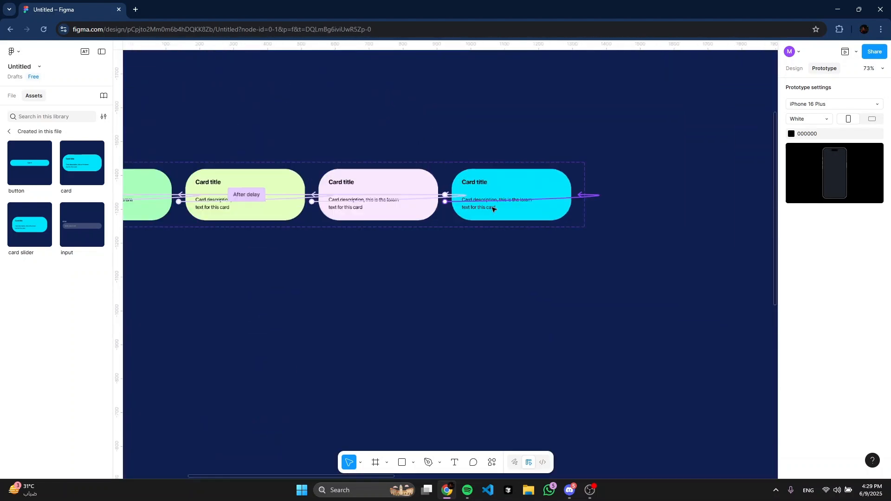
{"action": "scroll", "coordinate": [454, 215], "scroll_direction": "down", "scroll_amount": 2}
{"action": "left_click", "coordinate": [492, 202]}
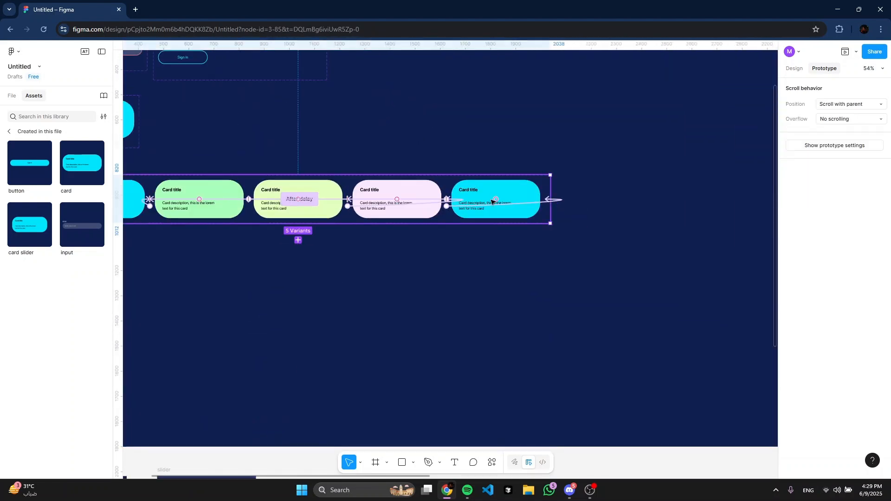
{"action": "left_click", "coordinate": [482, 205]}
{"action": "left_click", "coordinate": [530, 226]}
{"action": "double_click", "coordinate": [534, 197]}
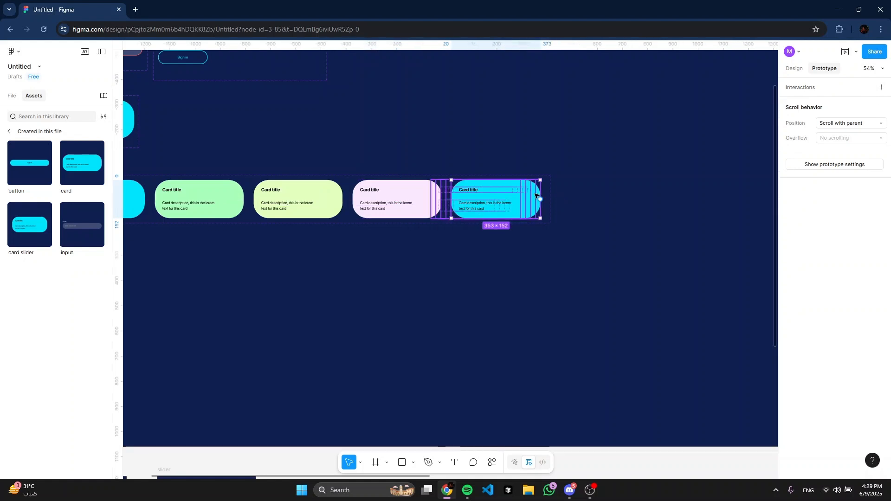
{"action": "left_click", "coordinate": [565, 196]}
{"action": "double_click", "coordinate": [526, 193]}
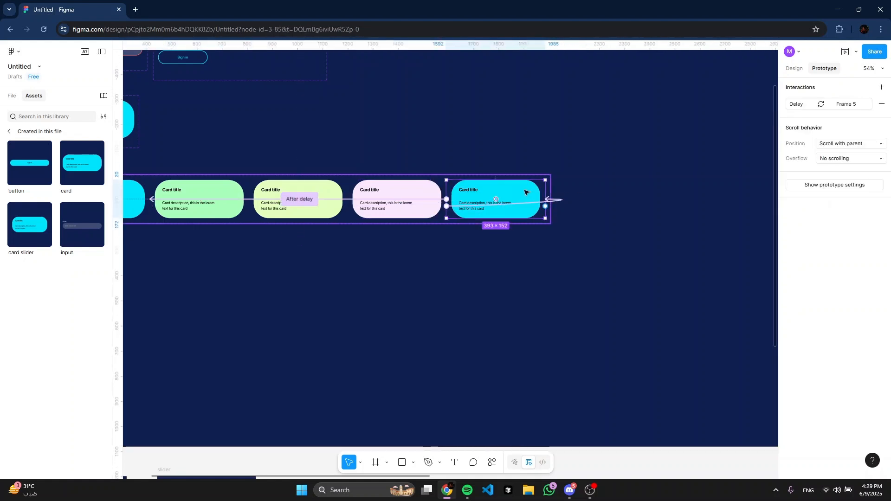
{"action": "left_click", "coordinate": [795, 69]}
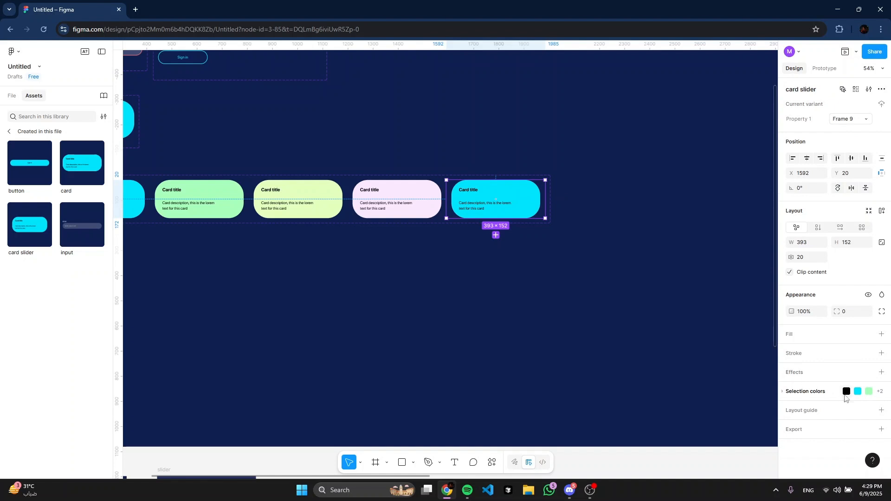
{"action": "left_click", "coordinate": [853, 391]}
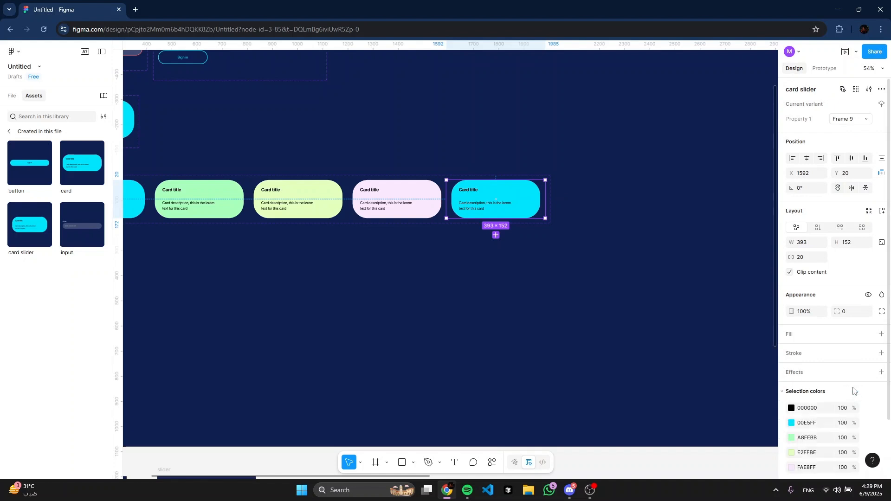
{"action": "left_click", "coordinate": [510, 203]}
{"action": "left_click", "coordinate": [792, 375]}
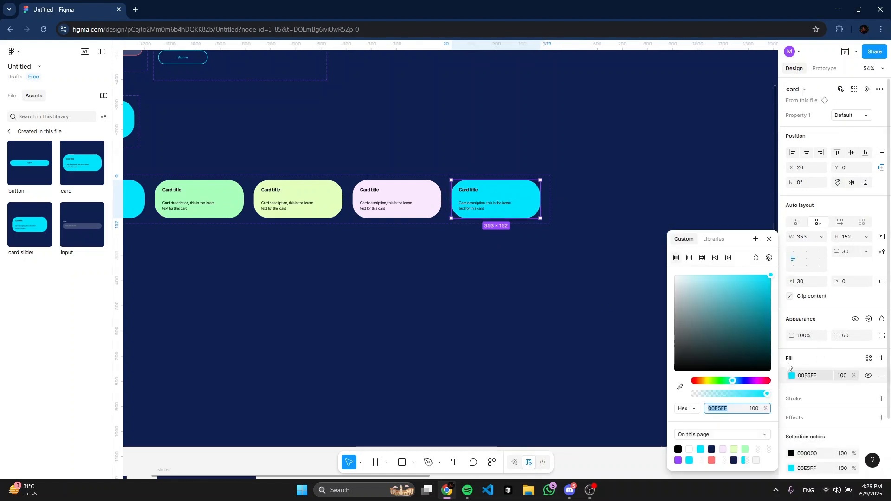
{"action": "left_click_drag", "start_coordinate": [697, 288], "coordinate": [650, 332]}
{"action": "left_click", "coordinate": [572, 306]}
Step: Preview the slider screen again to watch how the recoloured last card loops back, and close the preview
{"action": "left_click_drag", "start_coordinate": [312, 279], "coordinate": [590, 141]}
{"action": "scroll", "coordinate": [391, 318], "scroll_direction": "down", "scroll_amount": 2}
{"action": "left_click", "coordinate": [447, 219]}
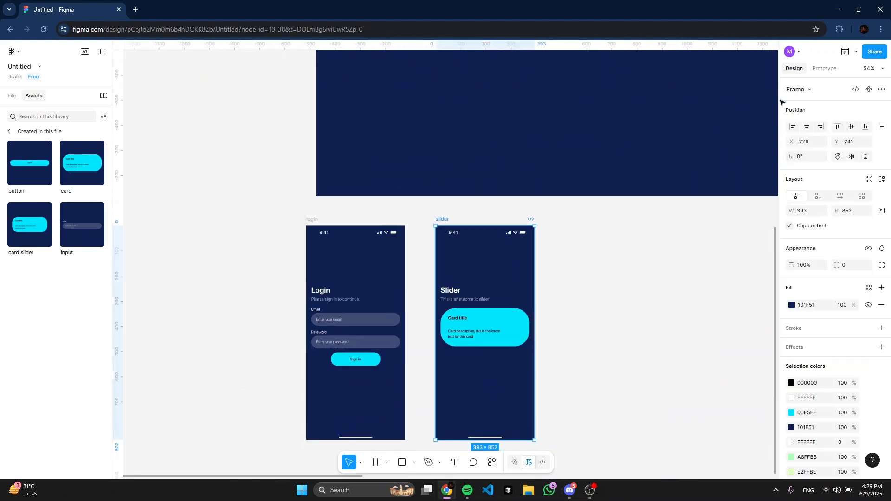
{"action": "left_click", "coordinate": [846, 53]}
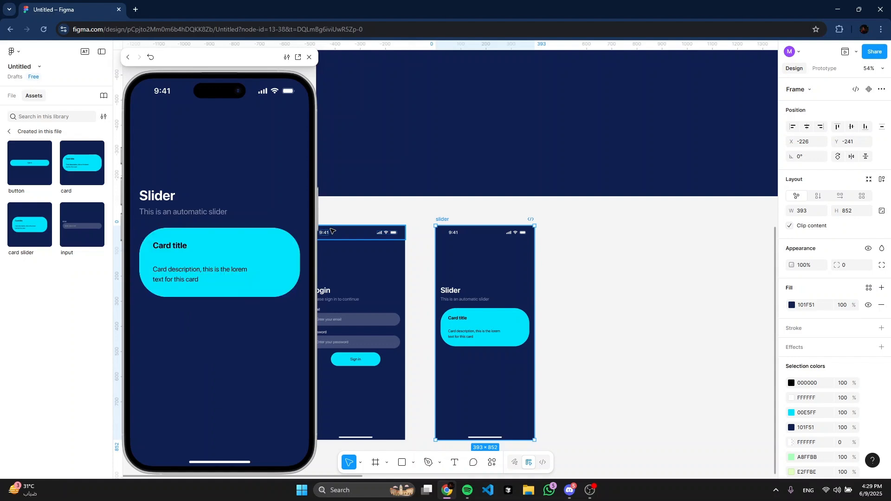
{"action": "left_click", "coordinate": [601, 295]}
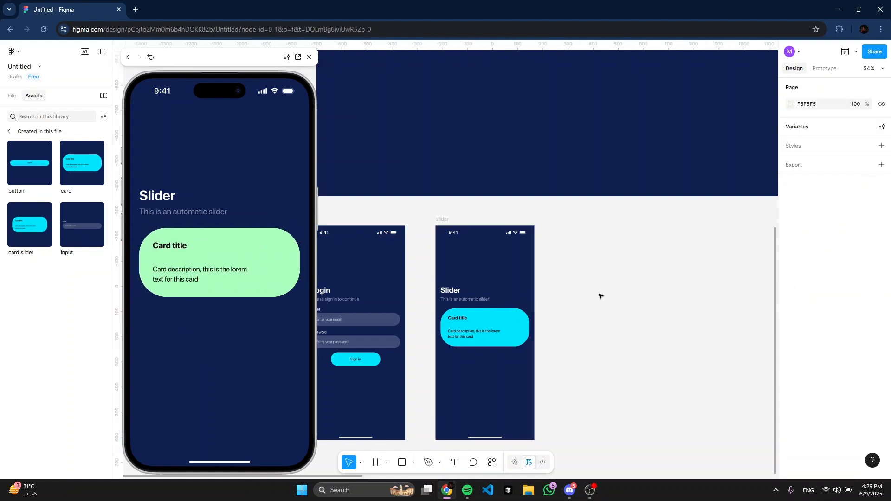
{"action": "left_click", "coordinate": [309, 57]}
Step: Undo the grey fill on the last variant's card
{"action": "scroll", "coordinate": [501, 143], "scroll_direction": "up", "scroll_amount": 5}
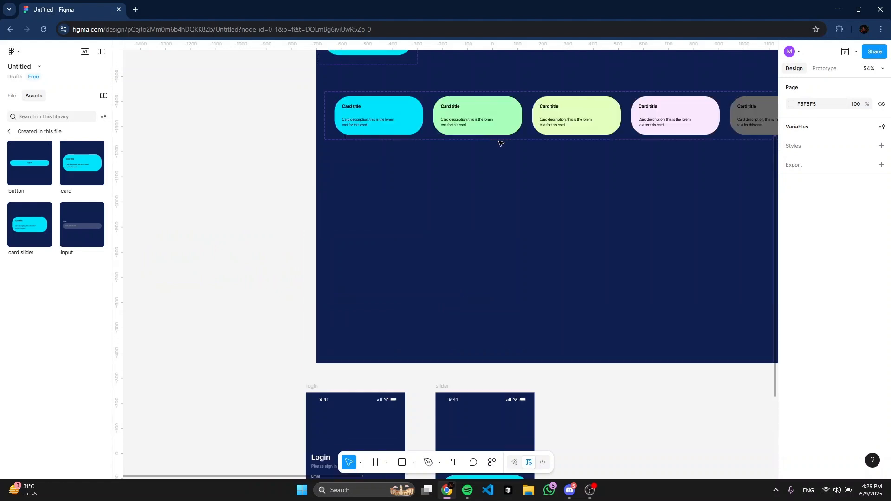
{"action": "scroll", "coordinate": [353, 245], "scroll_direction": "right", "scroll_amount": 4}
{"action": "key", "text": "ctrl+z"}
{"action": "key", "text": "ctrl+z"}
{"action": "key", "text": "ctrl+z"}
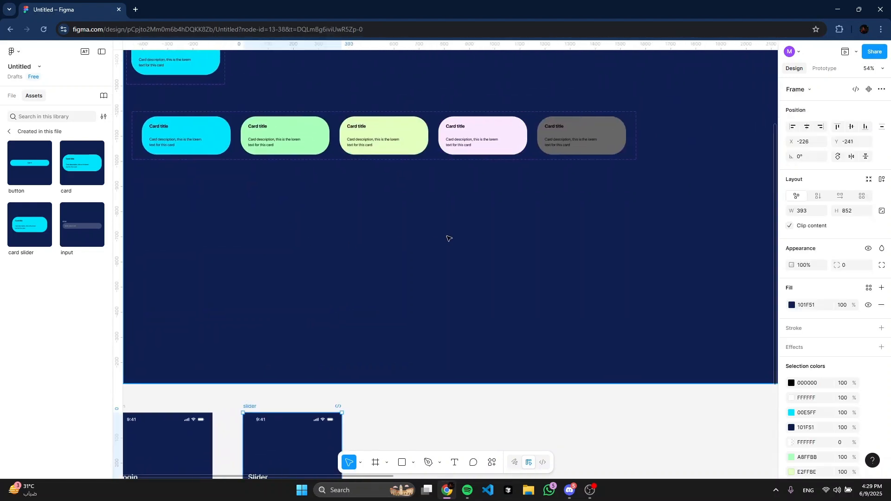
{"action": "key", "text": "ctrl+z"}
{"action": "key", "text": "ctrl+z"}
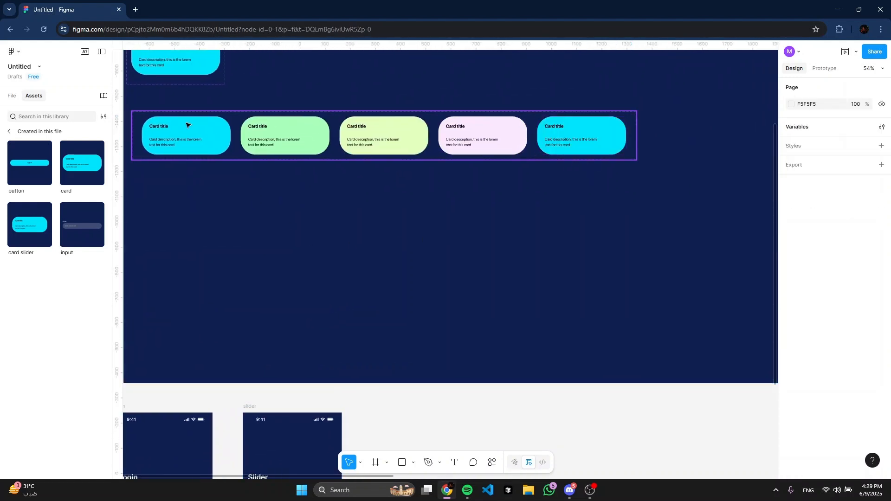
Step: Set the delay of the last cyan variant's interaction to 500 ms
{"action": "left_click", "coordinate": [188, 125]}
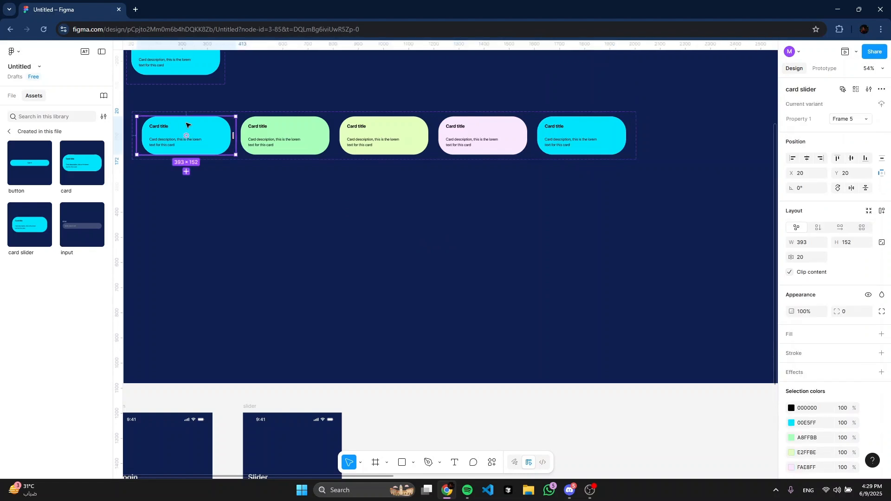
{"action": "left_click", "coordinate": [577, 152]}
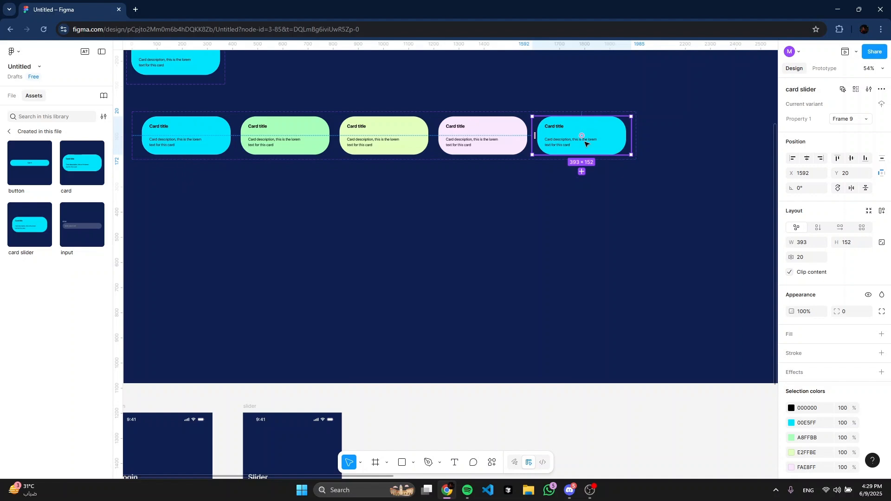
{"action": "left_click", "coordinate": [824, 68]}
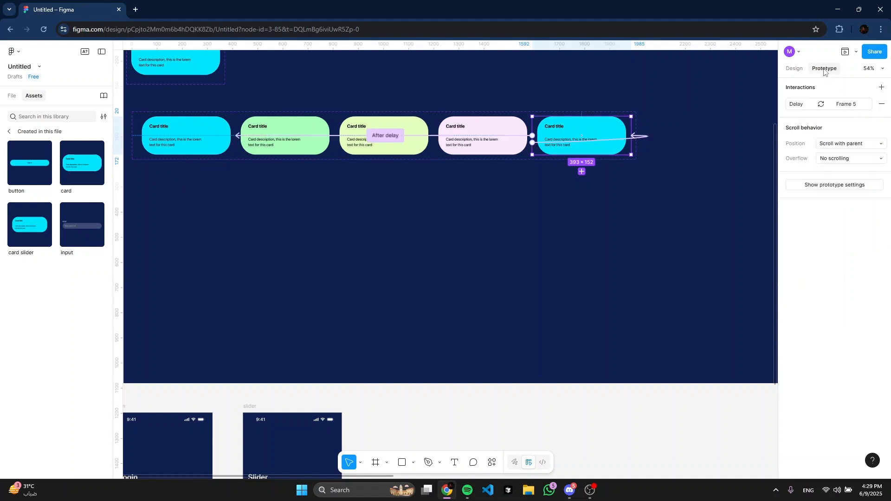
{"action": "left_click", "coordinate": [831, 104]}
{"action": "left_click", "coordinate": [743, 140]}
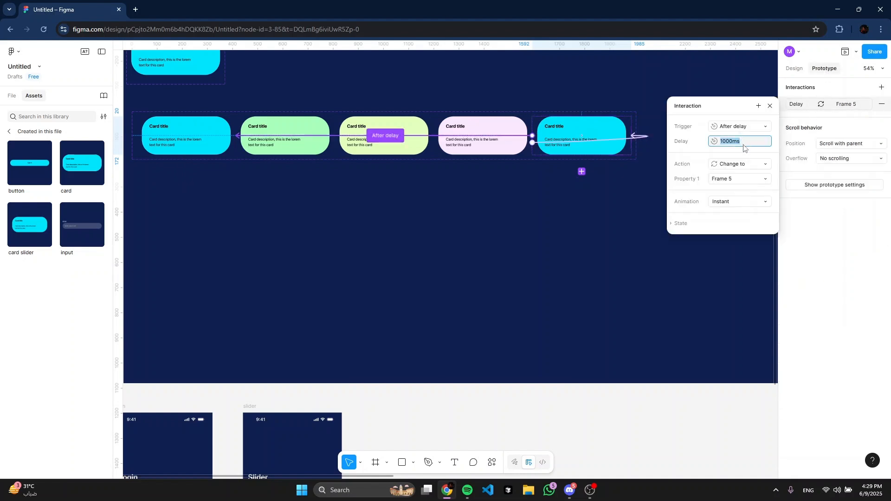
{"action": "type", "text": "500"}
{"action": "key", "text": "Return"}
{"action": "left_click", "coordinate": [727, 144]}
{"action": "key", "text": "Return"}
{"action": "left_click", "coordinate": [620, 198]}
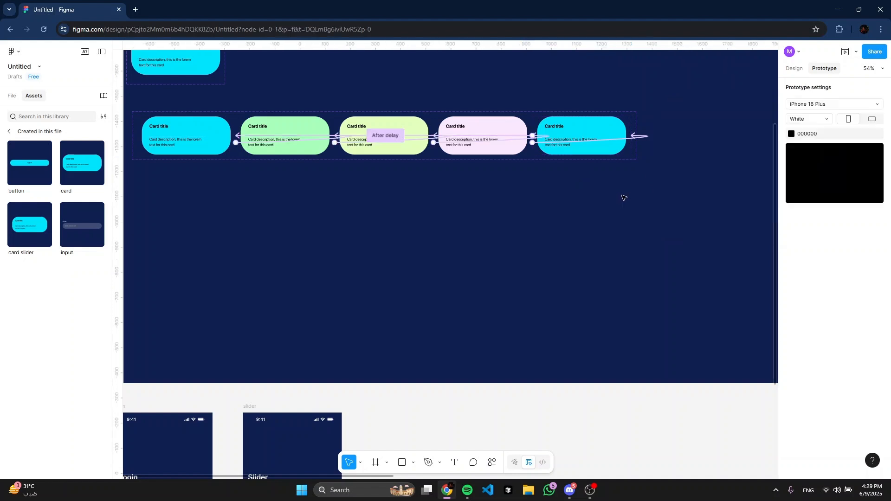
Step: Preview the slider screen to check the loop with the adjusted delay, and close the preview
{"action": "left_click", "coordinate": [200, 114]}
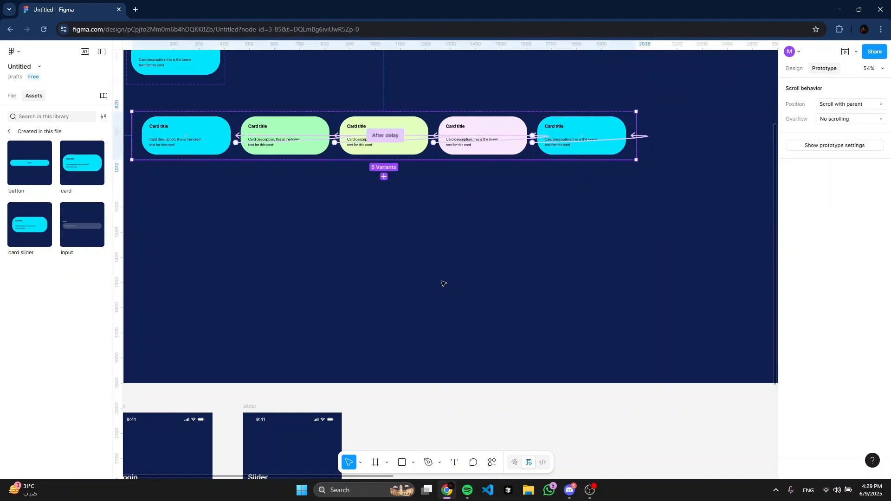
{"action": "left_click", "coordinate": [254, 402]}
{"action": "left_click", "coordinate": [845, 52]}
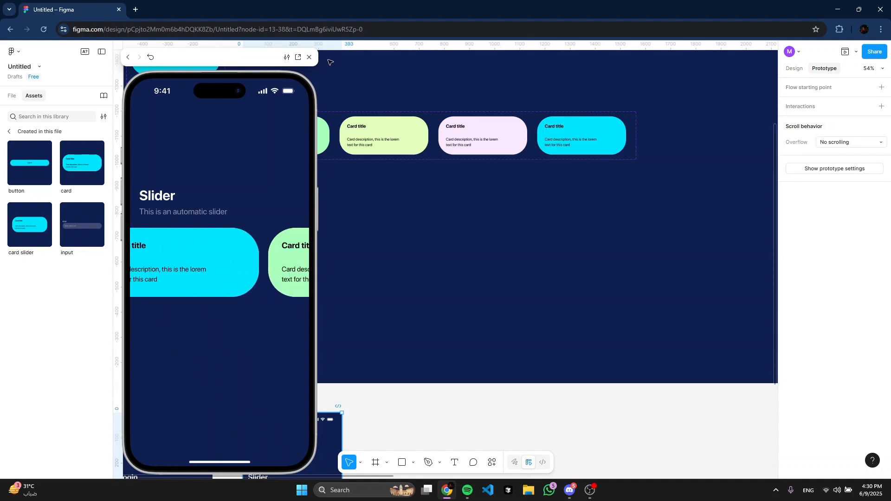
{"action": "left_click", "coordinate": [309, 58]}
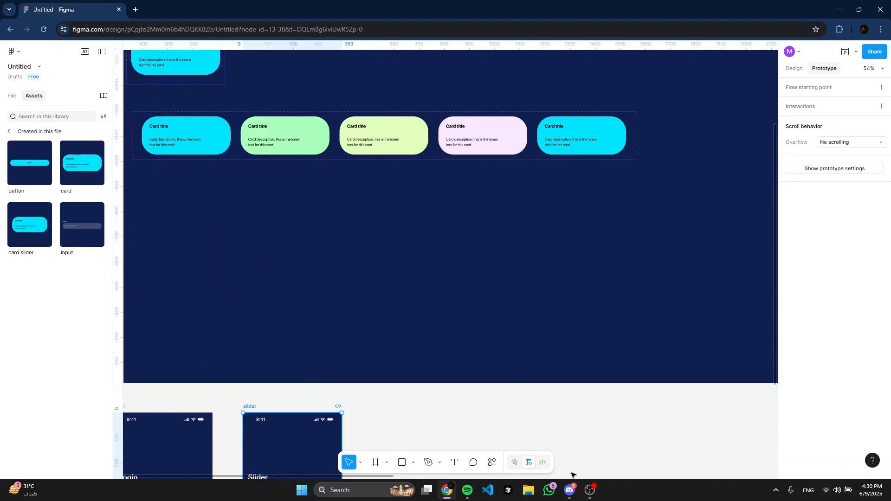